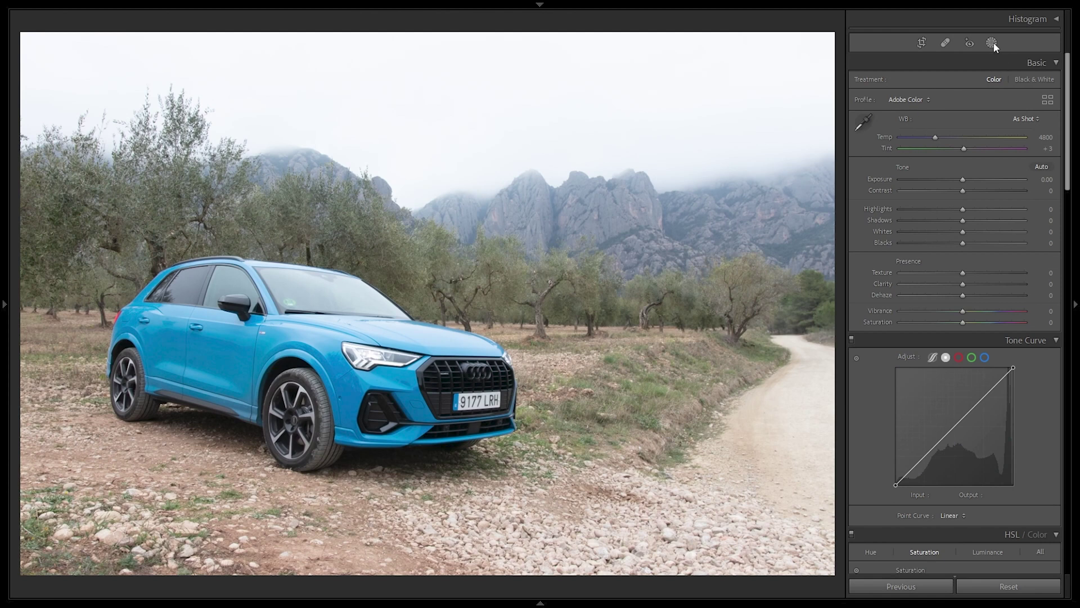
# Step: Create a Select Subject mask of the car and invert it to cover the background
pyautogui.click(993, 44)
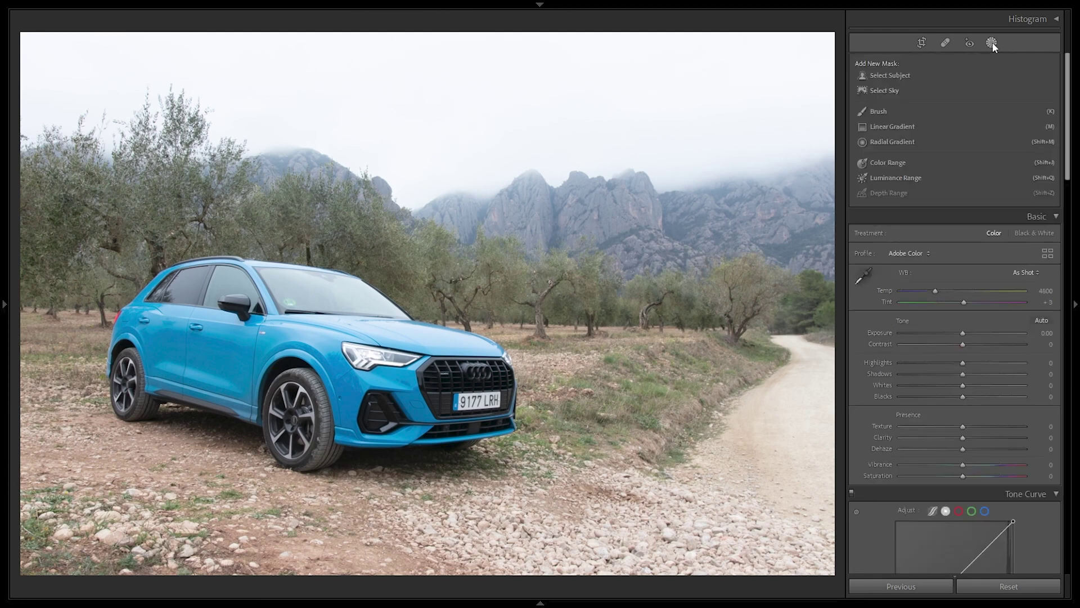
pyautogui.click(892, 80)
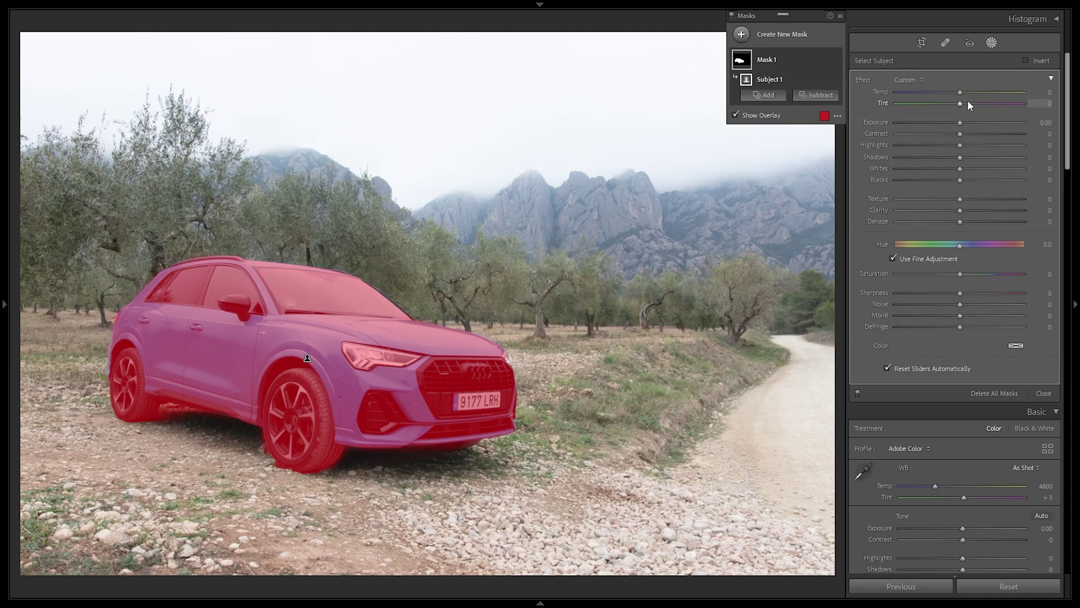
pyautogui.click(453, 316)
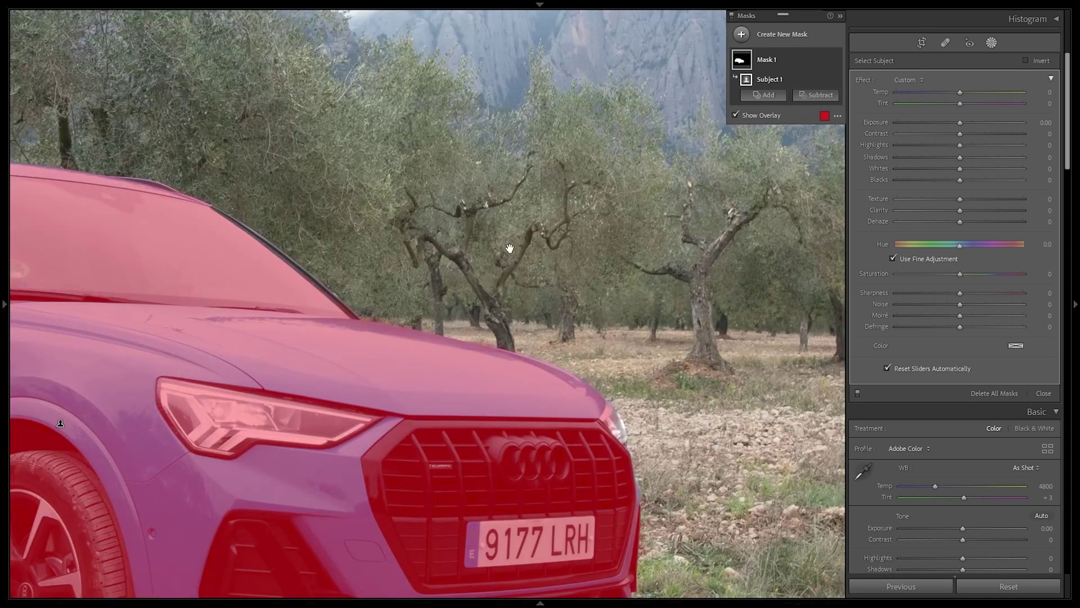
pyautogui.click(469, 296)
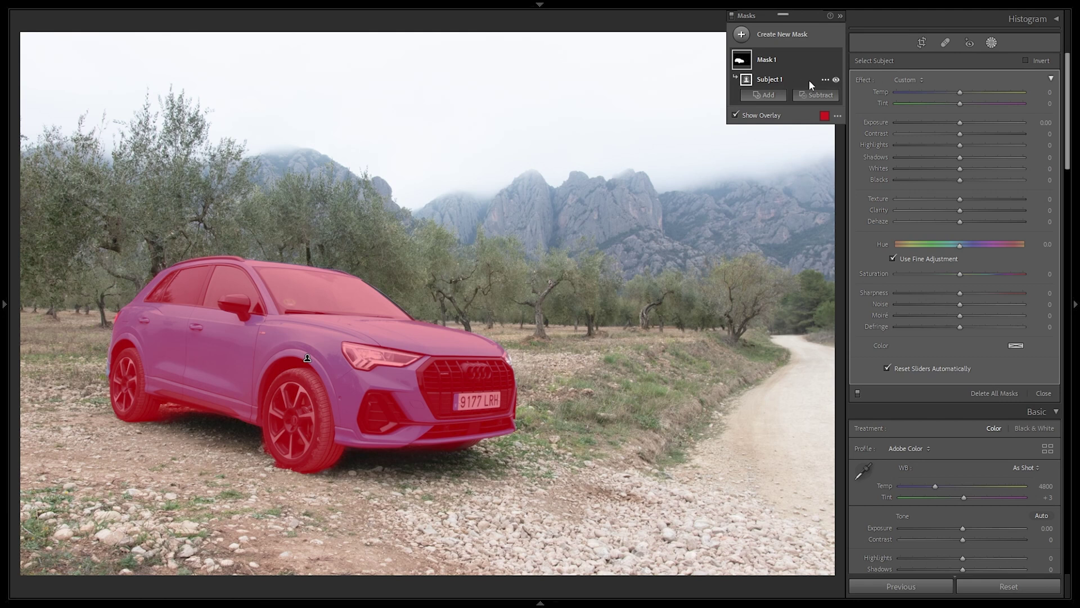
pyautogui.click(824, 80)
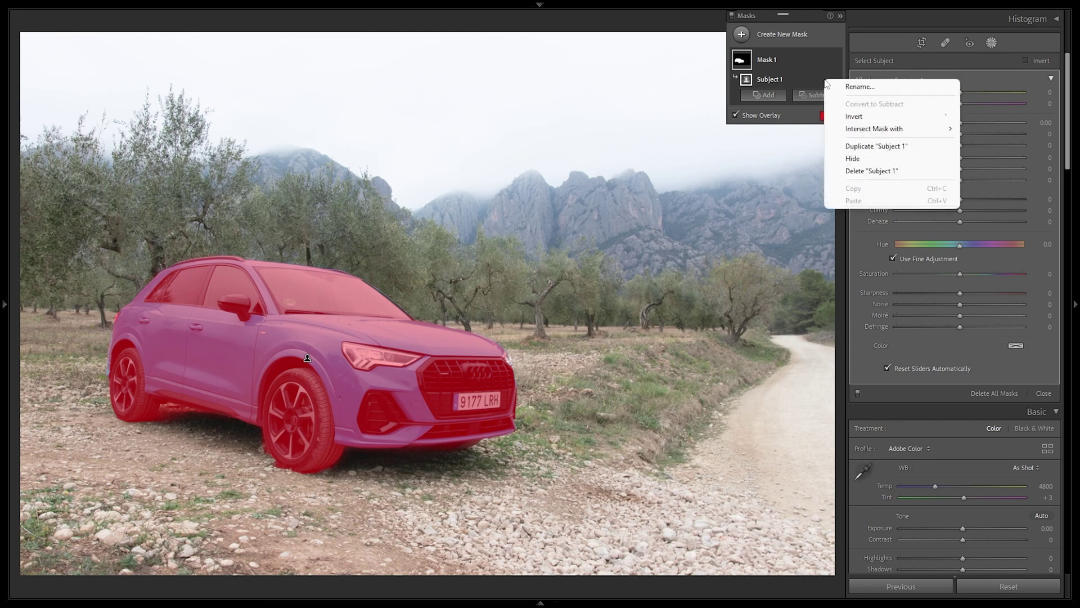
pyautogui.click(853, 116)
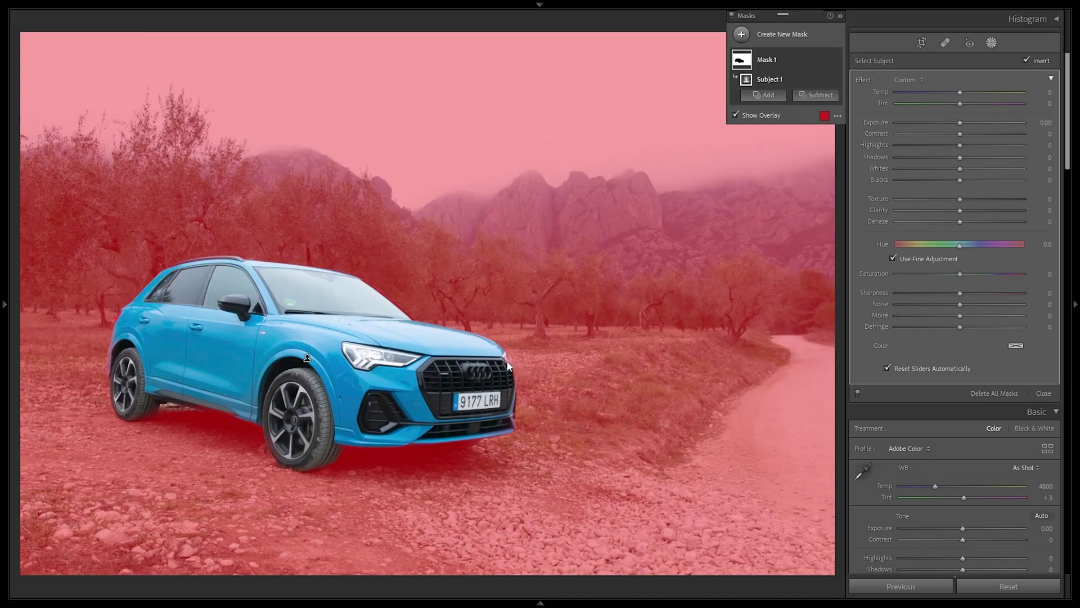
# Step: Refine the background mask with brushes, adding the missed ground beside the rear wheel and subtracting the spill on the car's rear bumper
pyautogui.click(499, 362)
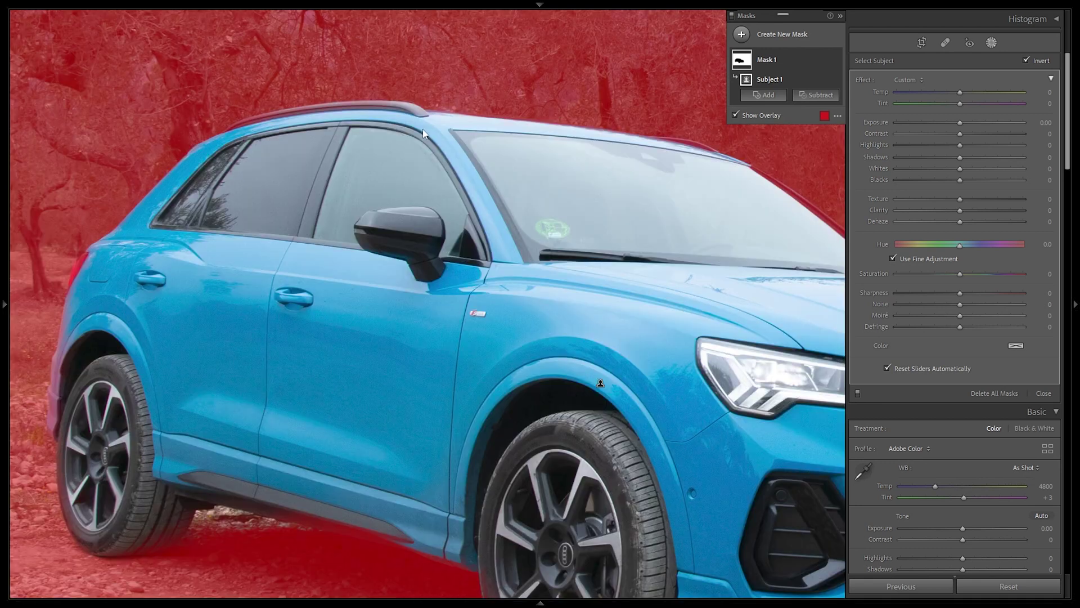
pyautogui.scroll(-5, 277, 301)
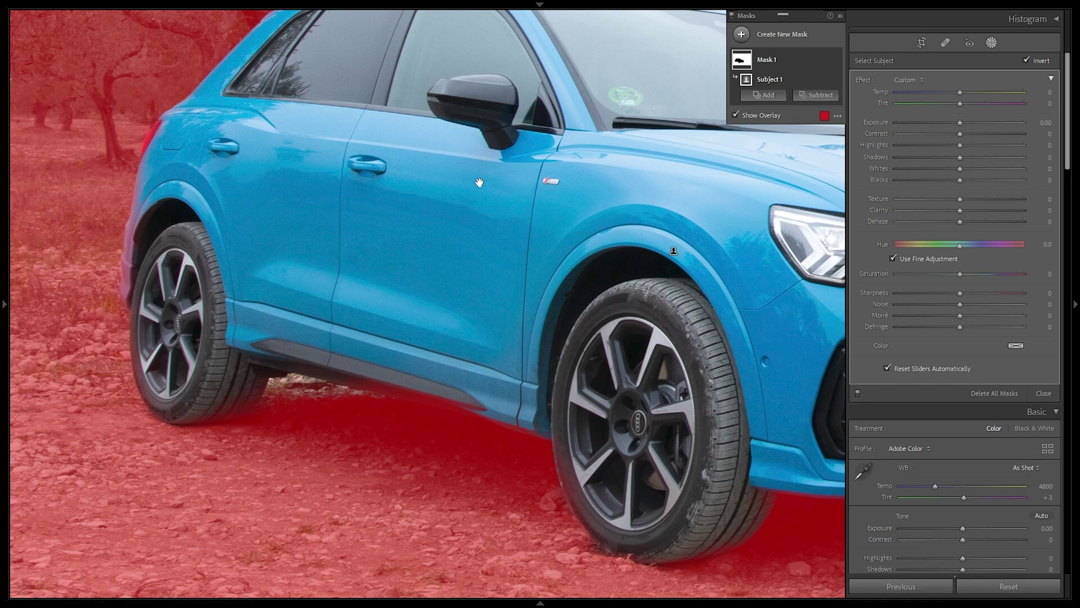
pyautogui.click(765, 94)
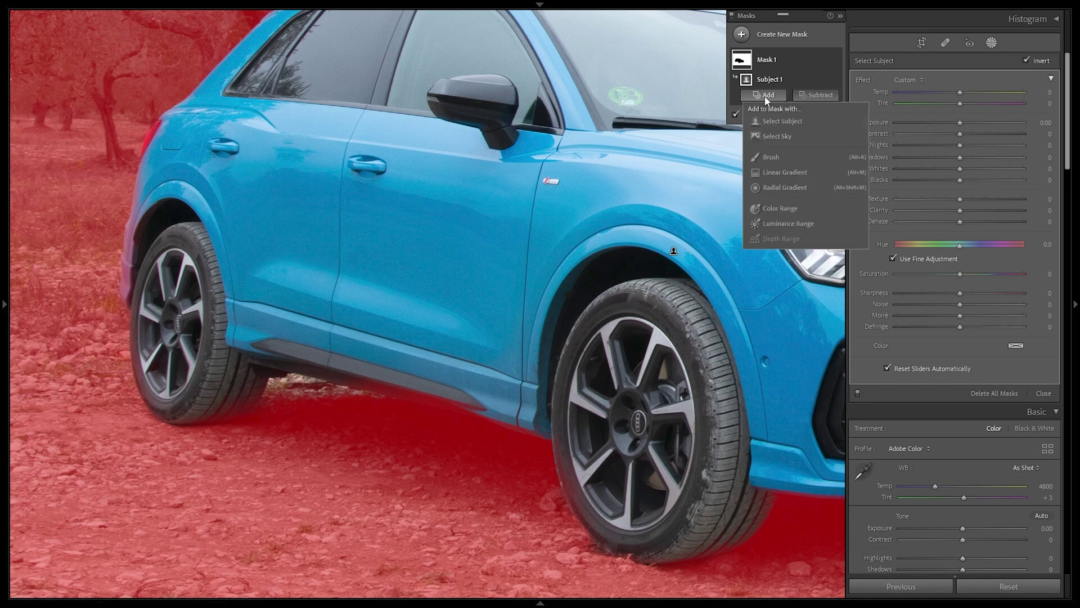
pyautogui.click(778, 157)
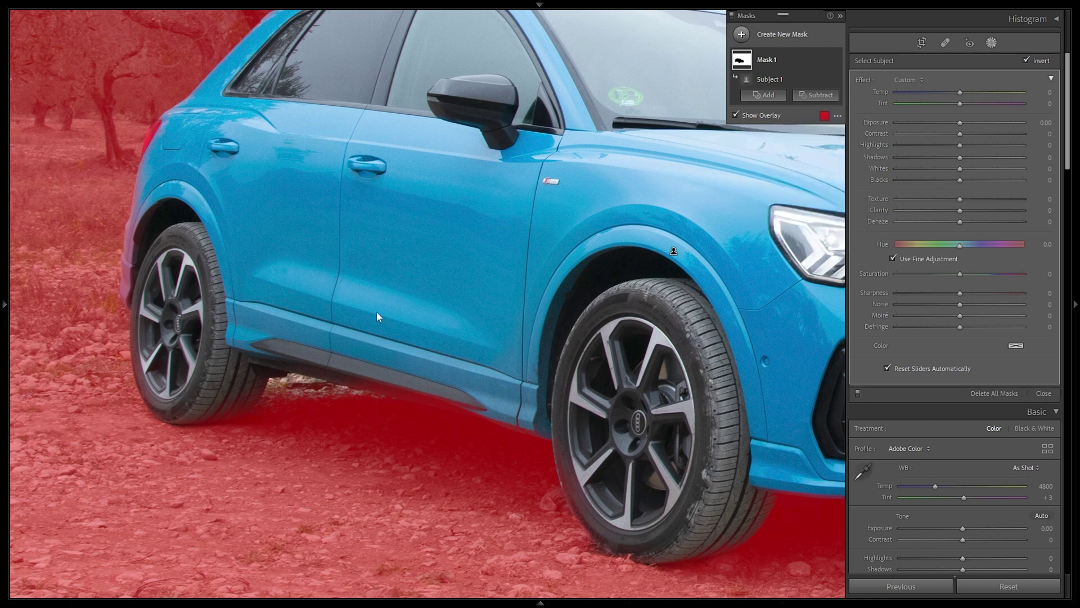
pyautogui.moveTo(273, 399)
pyautogui.mouseDown()
pyautogui.moveTo(304, 388)
pyautogui.moveTo(340, 398)
pyautogui.moveTo(270, 385)
pyautogui.moveTo(346, 391)
pyautogui.moveTo(305, 387)
pyautogui.mouseUp()
pyautogui.press('[')
pyautogui.click(815, 110)
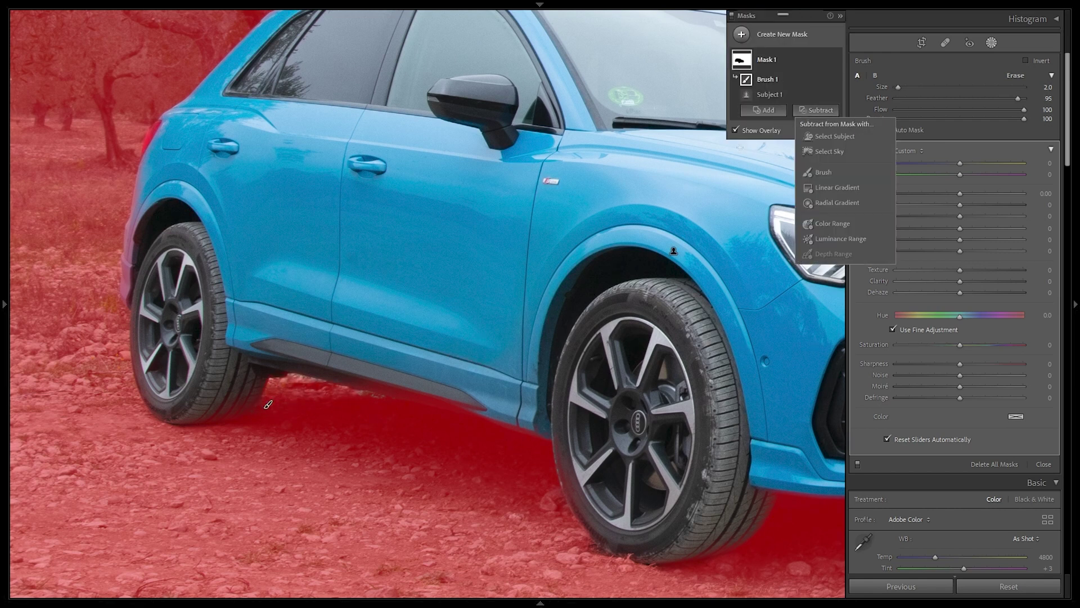
pyautogui.click(823, 168)
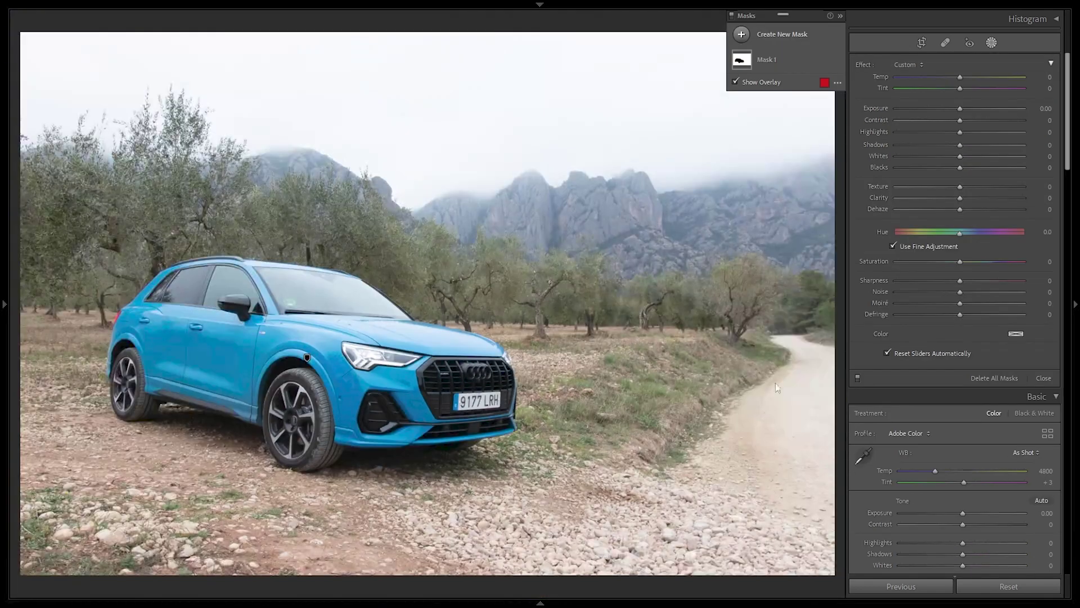
# Step: Hide the overlay of the background mask and set its Sharpness to -100
pyautogui.click(778, 63)
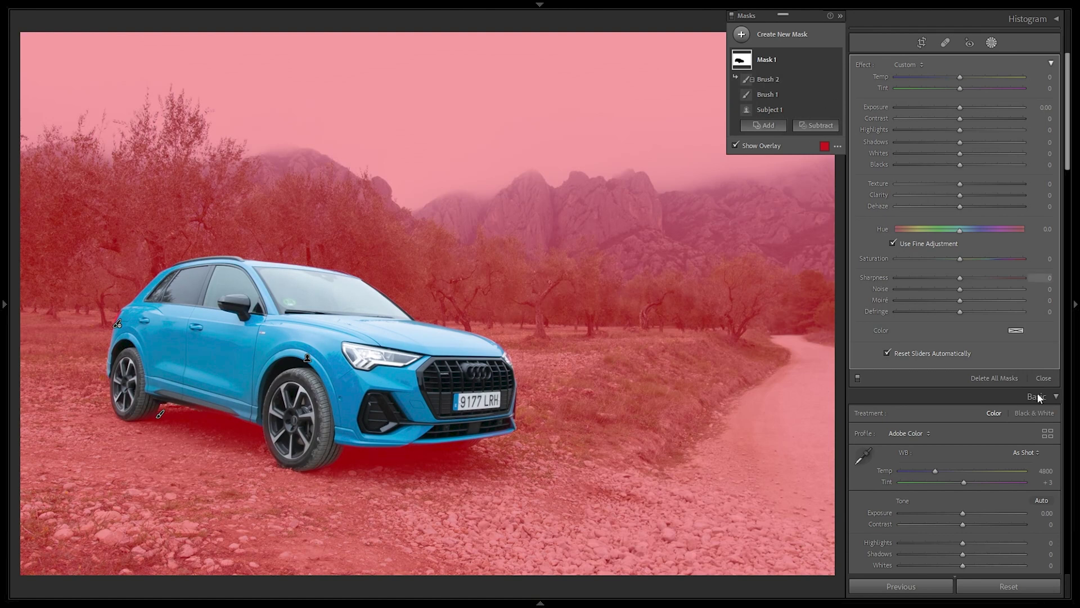
pyautogui.moveTo(960, 279); pyautogui.dragTo(957, 279)
pyautogui.press('o')
pyautogui.moveTo(890, 289); pyautogui.dragTo(883, 289)
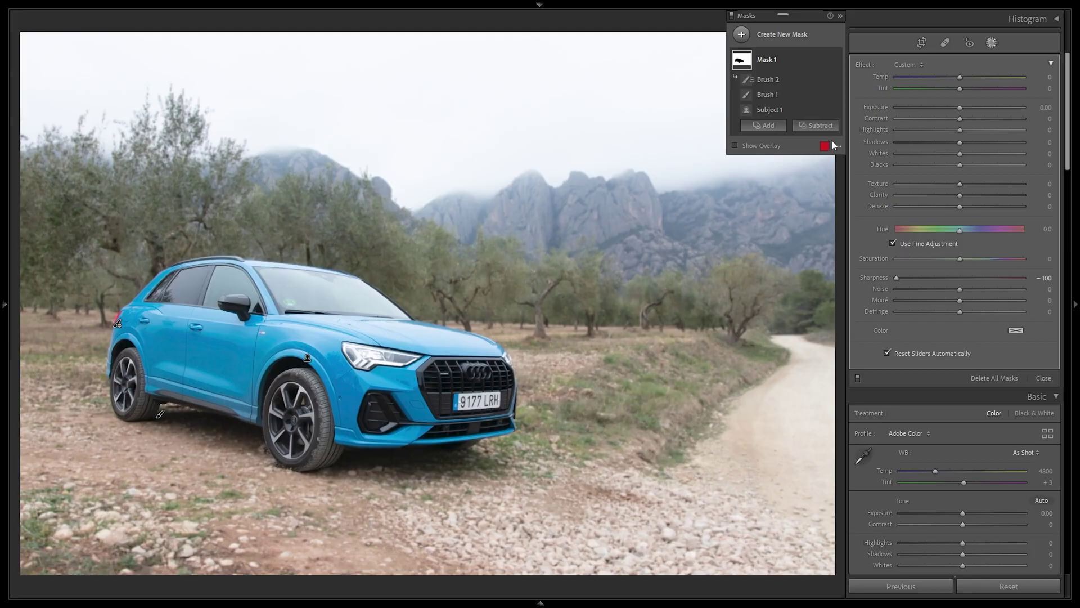
# Step: Subtract a radial gradient from the background mask, centred near the car's front wheel and stretched wide across the surrounding ground
pyautogui.click(822, 127)
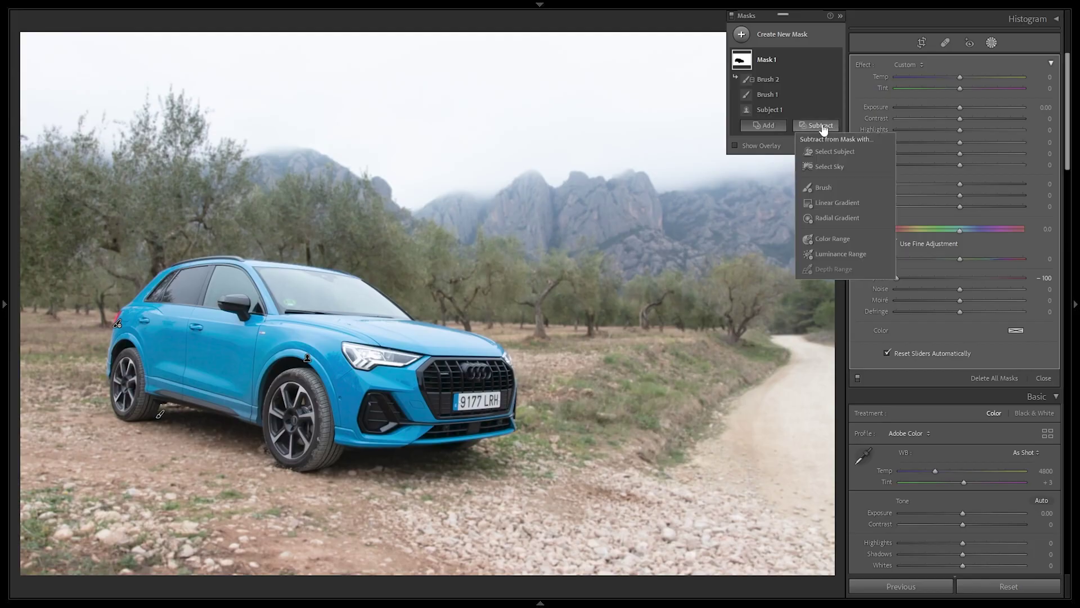
pyautogui.click(835, 219)
pyautogui.moveTo(185, 501); pyautogui.dragTo(506, 445)
pyautogui.moveTo(185, 504); pyautogui.dragTo(521, 286)
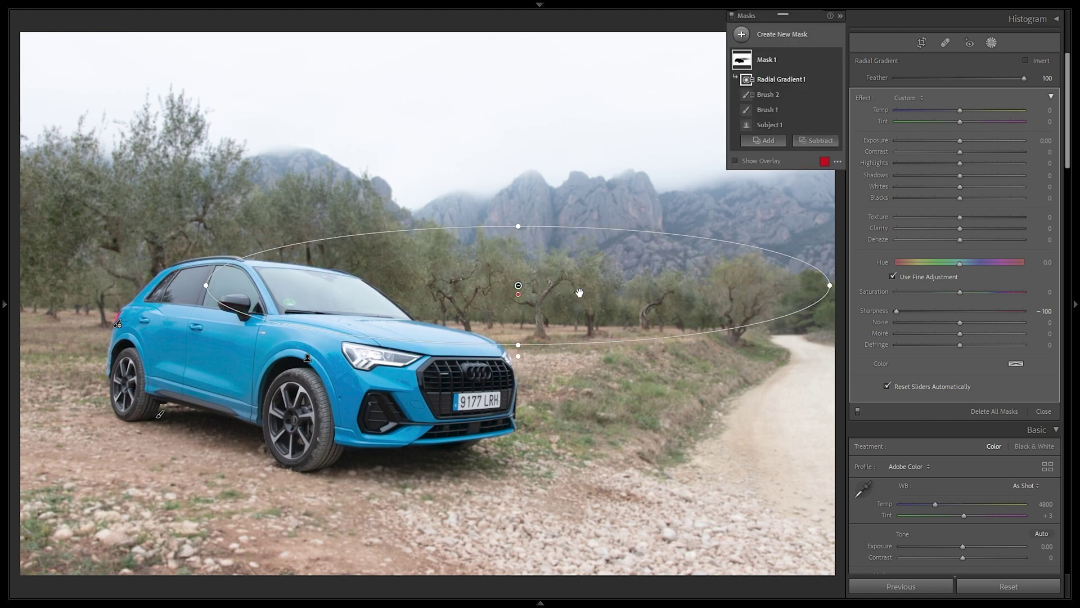
pyautogui.moveTo(640, 298); pyautogui.dragTo(395, 435)
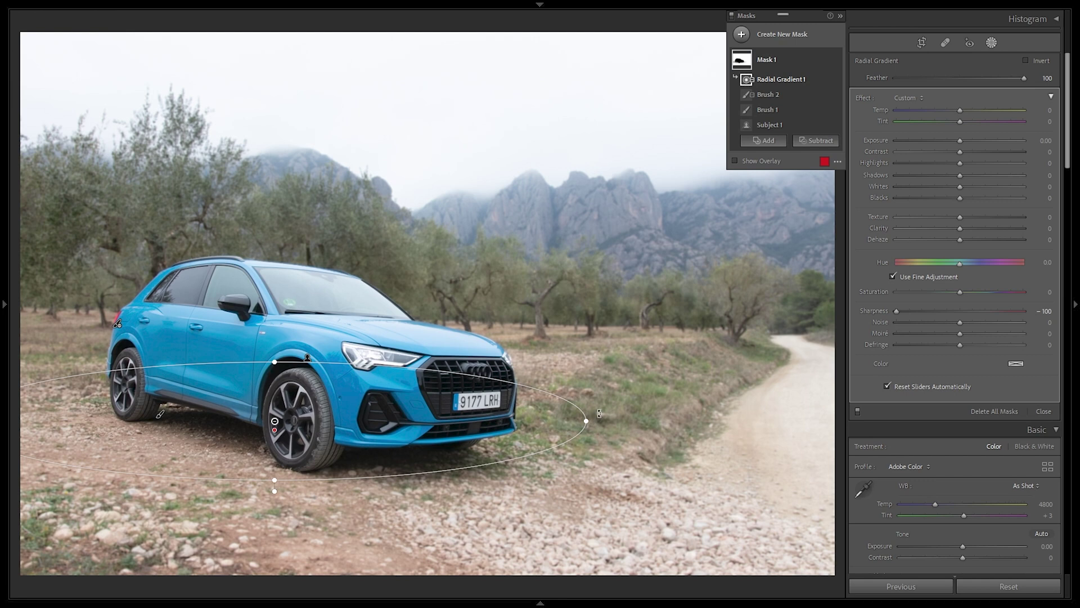
pyautogui.moveTo(586, 421); pyautogui.dragTo(841, 409)
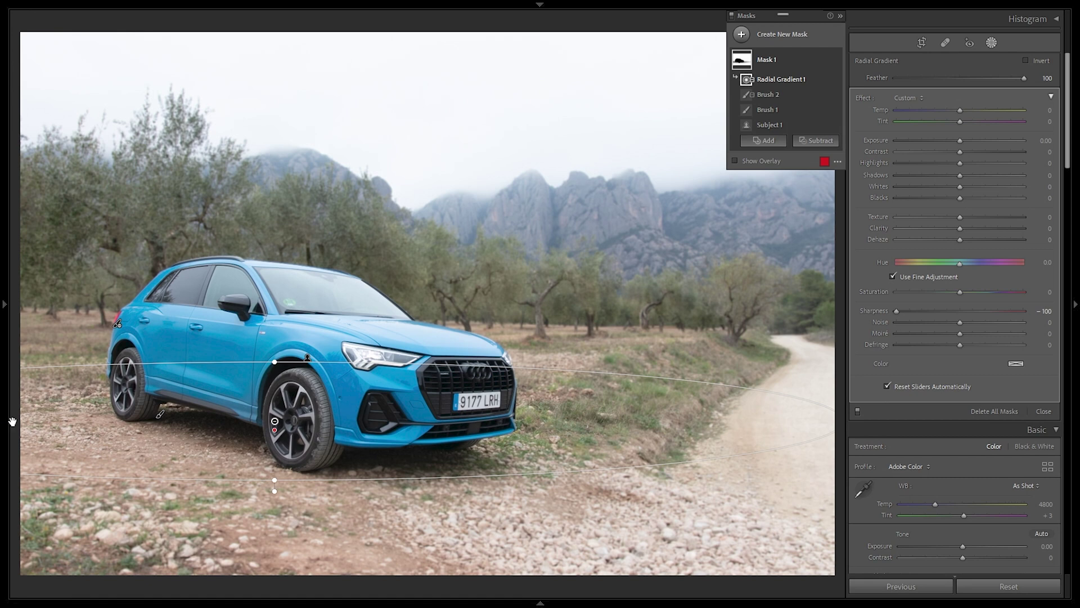
pyautogui.moveTo(274, 362); pyautogui.dragTo(274, 310)
pyautogui.moveTo(366, 412); pyautogui.dragTo(369, 427)
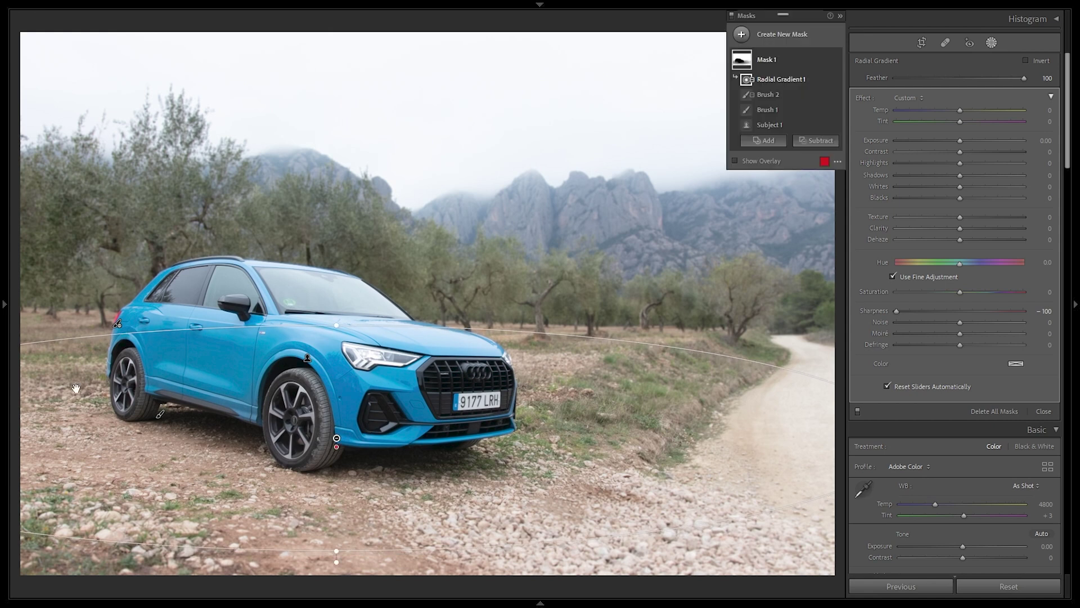
pyautogui.press('Escape')
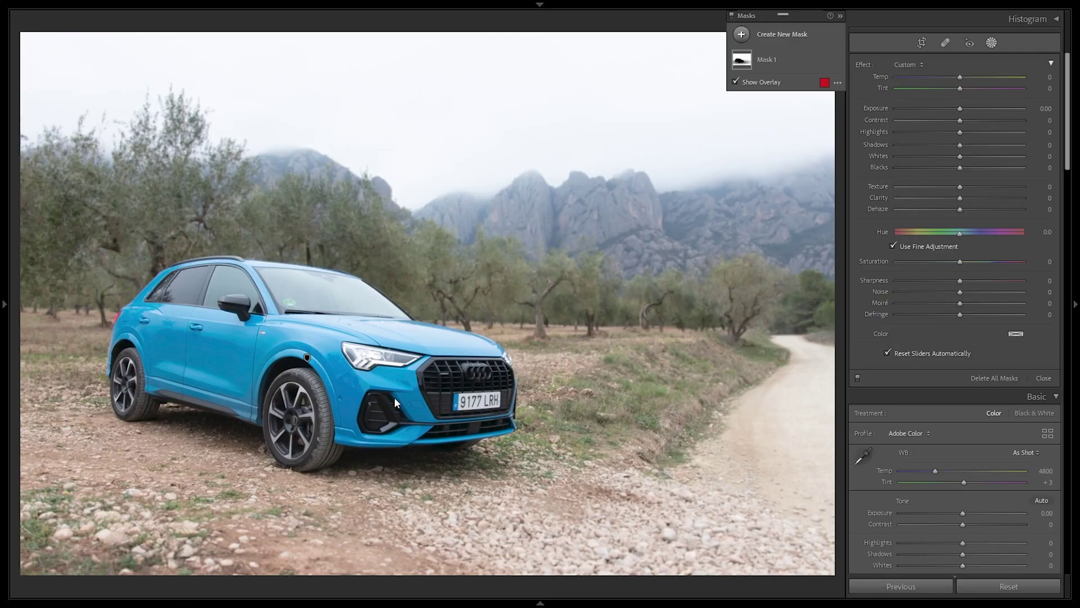
# Step: Create a second Select Subject mask of the car, set its Clarity to 35 and lower its Saturation
pyautogui.click(742, 41)
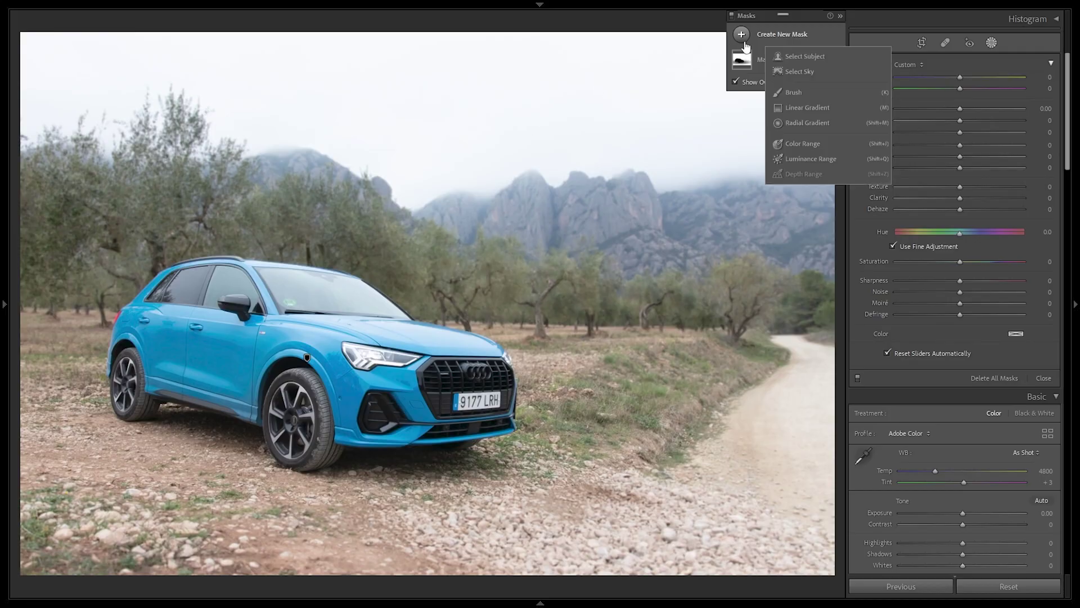
pyautogui.click(810, 57)
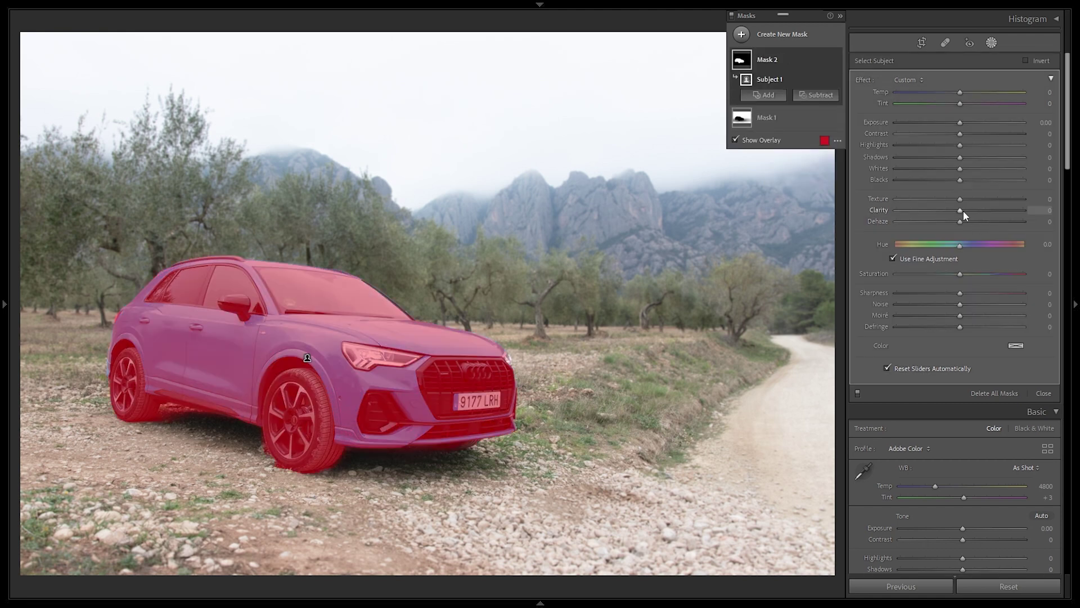
pyautogui.press('o')
pyautogui.moveTo(964, 211); pyautogui.dragTo(1024, 210)
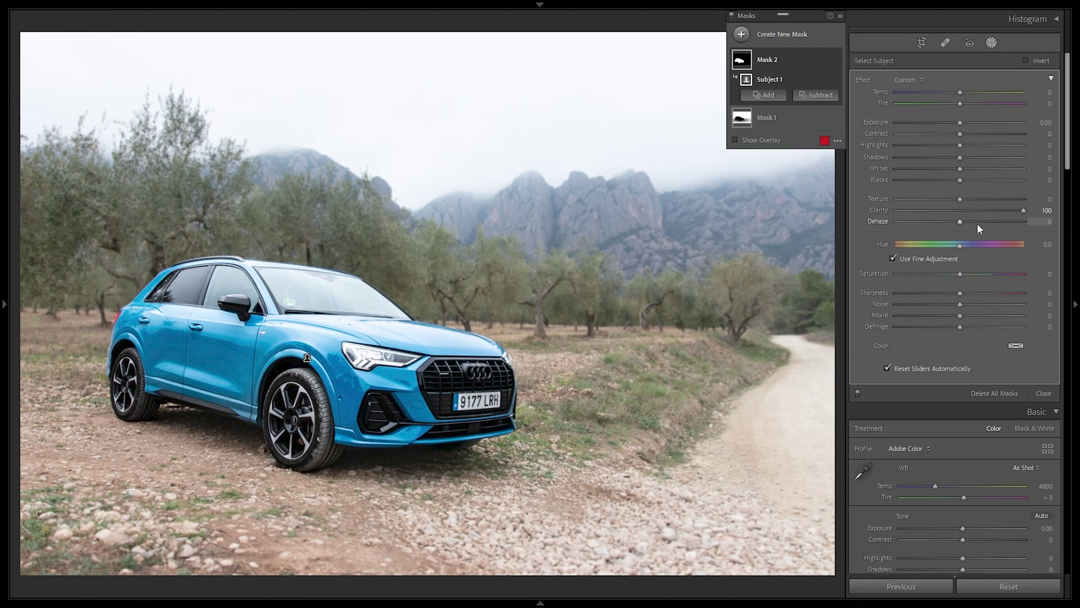
pyautogui.click(968, 210)
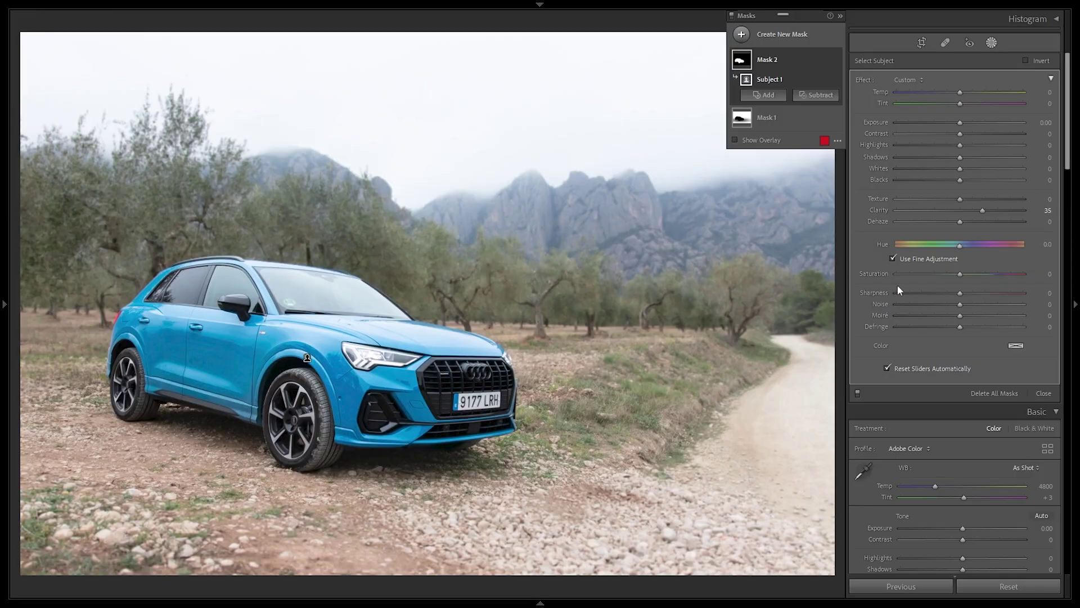
pyautogui.moveTo(896, 285); pyautogui.dragTo(845, 298)
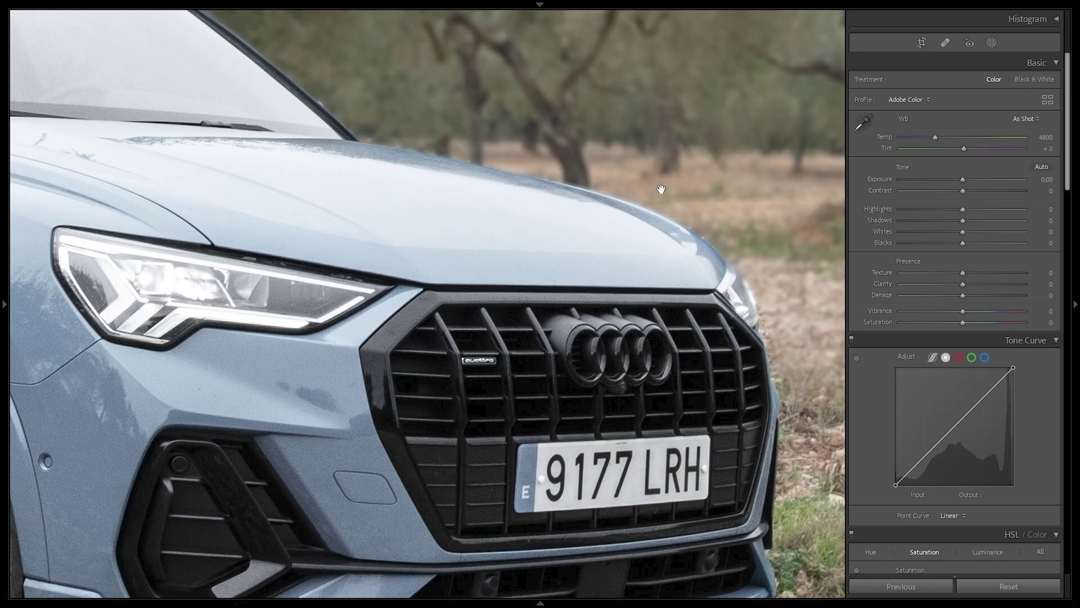
# Step: Create a new brush mask and paint over the car's headlights, undoing stray strokes
pyautogui.click(991, 43)
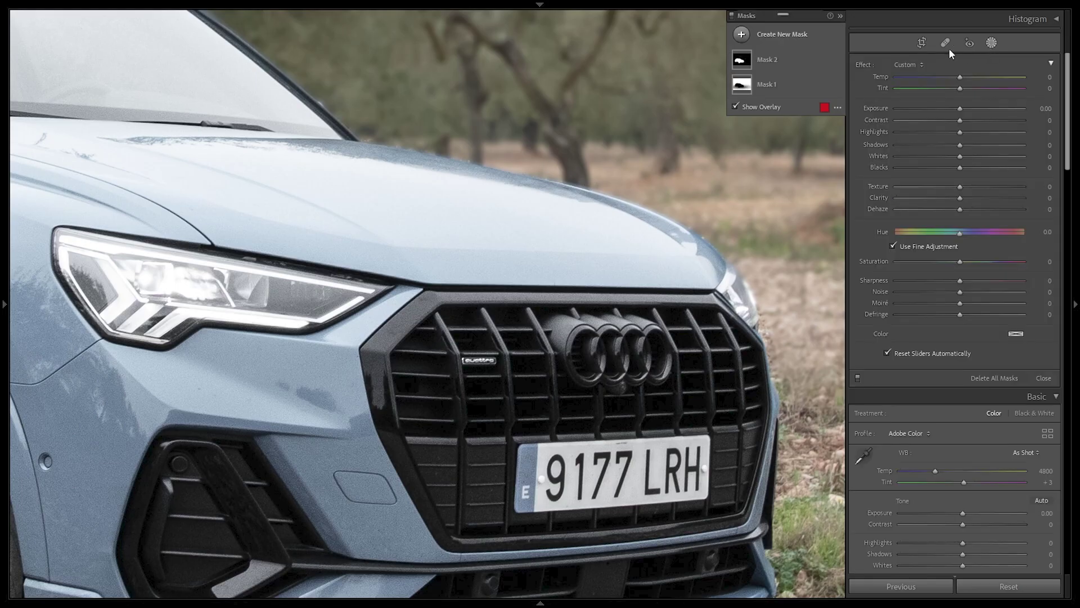
pyautogui.click(741, 34)
pyautogui.click(811, 91)
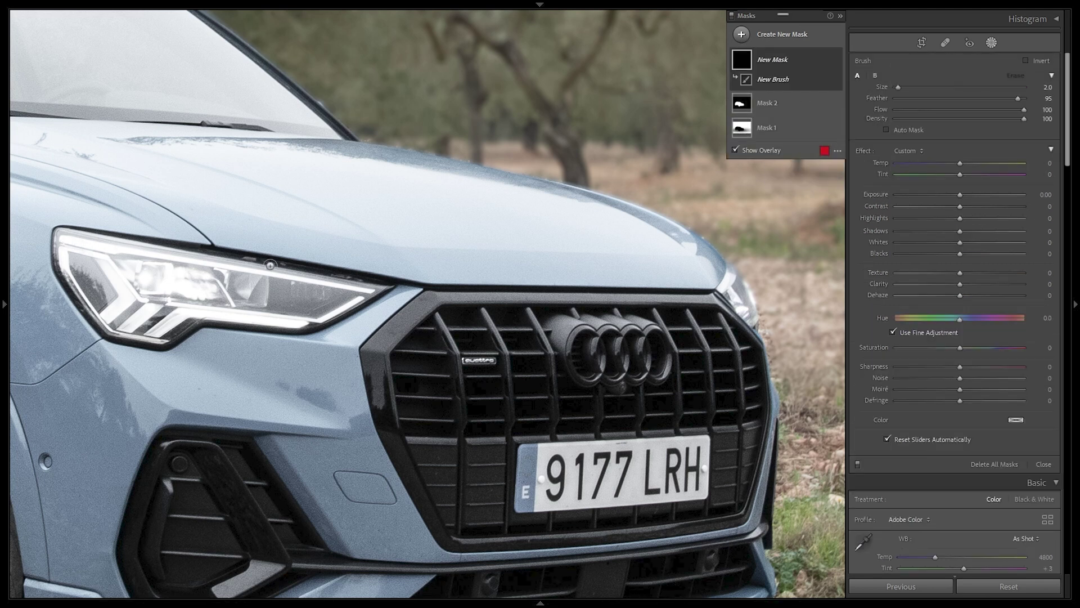
pyautogui.moveTo(139, 336)
pyautogui.mouseDown()
pyautogui.moveTo(98, 255)
pyautogui.moveTo(67, 241)
pyautogui.mouseUp()
pyautogui.hotkey('ctrl', 'z')
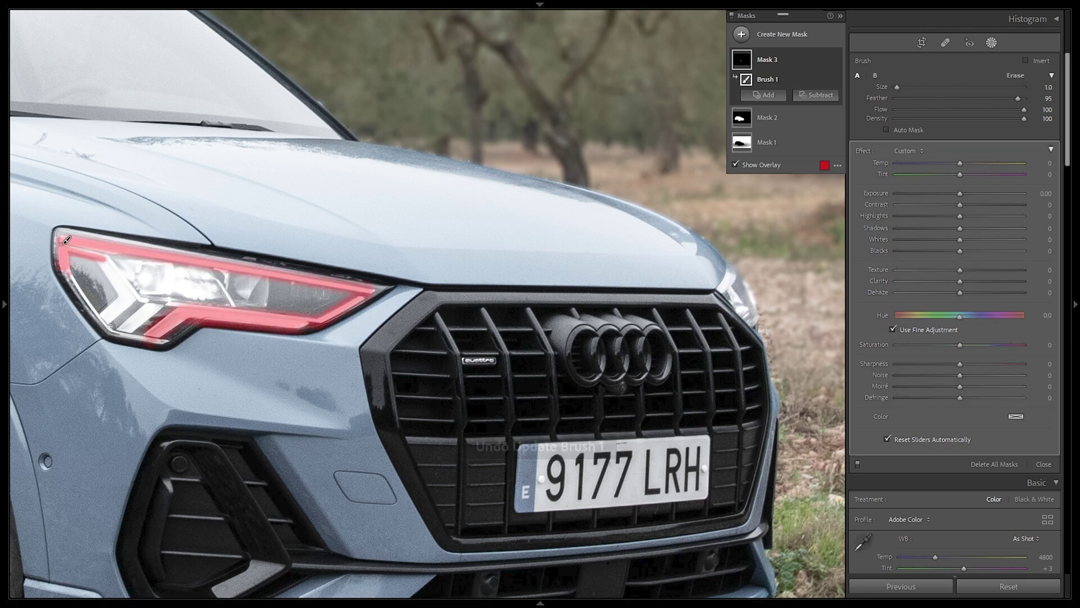
pyautogui.hotkey('ctrl', 'z')
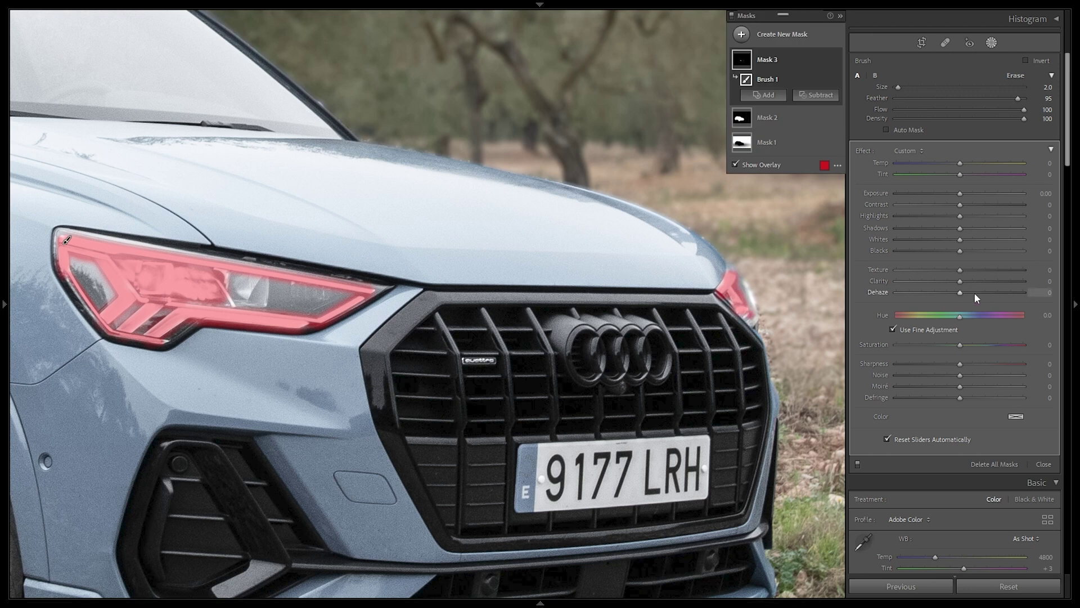
# Step: Set the headlight mask to Dehaze -26, Whites 44 and Blacks -24, and close masking
pyautogui.press('o')
pyautogui.moveTo(959, 293)
pyautogui.mouseDown()
pyautogui.moveTo(879, 295)
pyautogui.moveTo(944, 306)
pyautogui.mouseUp()
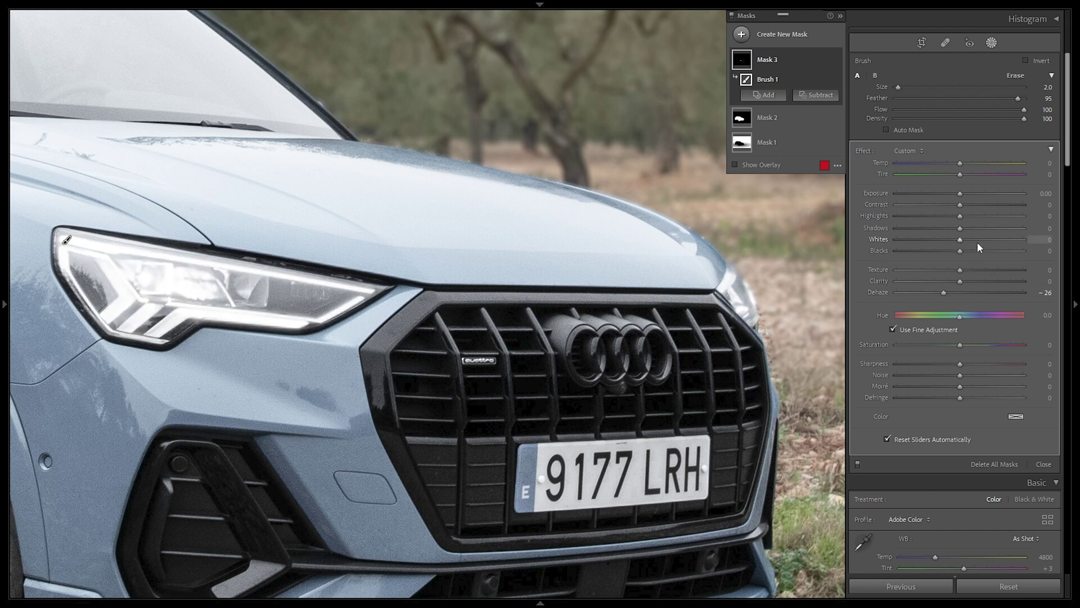
pyautogui.moveTo(970, 238); pyautogui.dragTo(949, 256)
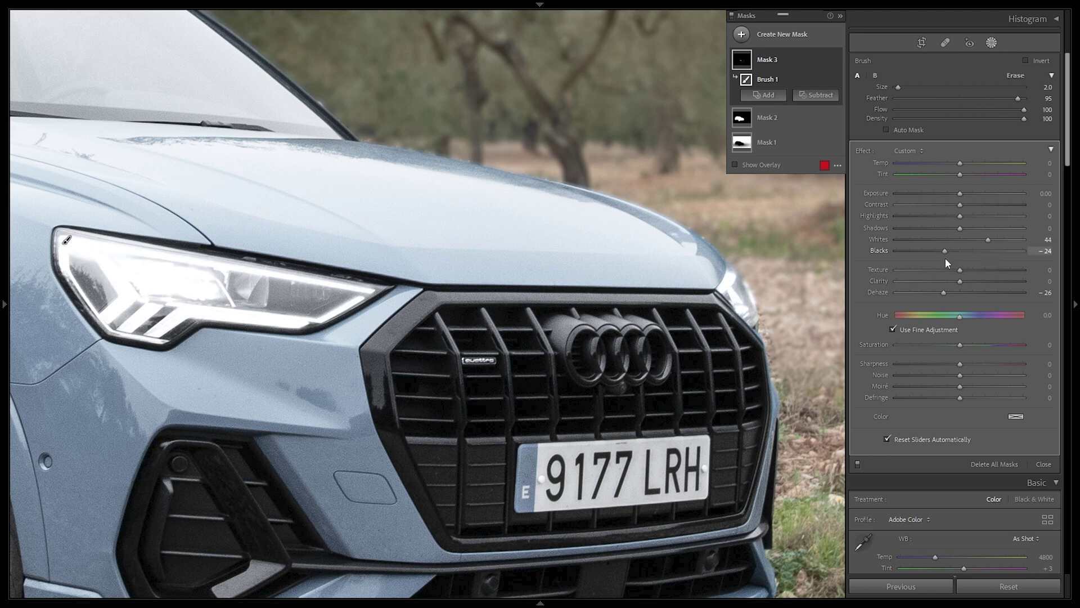
pyautogui.click(421, 257)
pyautogui.hotkey('shift', 'w')
pyautogui.click(420, 262)
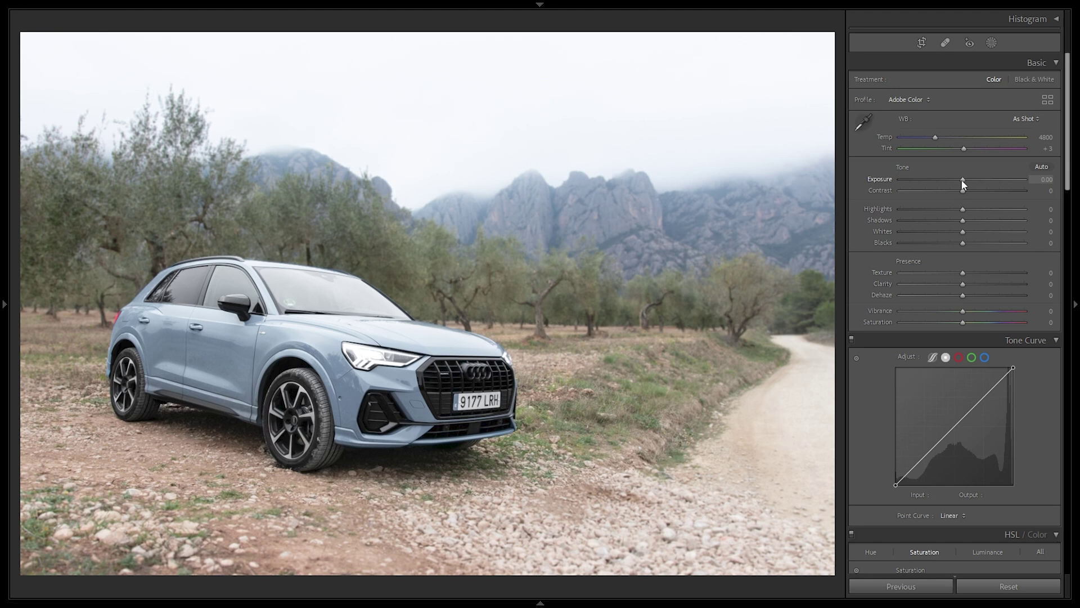
# Step: Create a linear gradient mask fading from the top of the sky down to the tree line, slightly tilted
pyautogui.moveTo(961, 180); pyautogui.dragTo(958, 185)
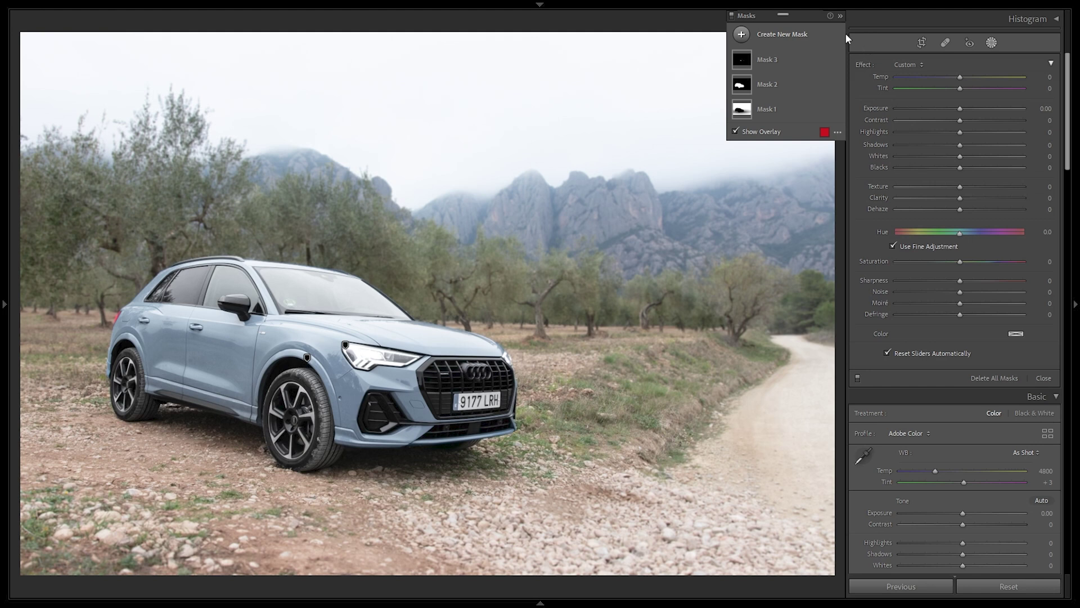
pyautogui.click(743, 37)
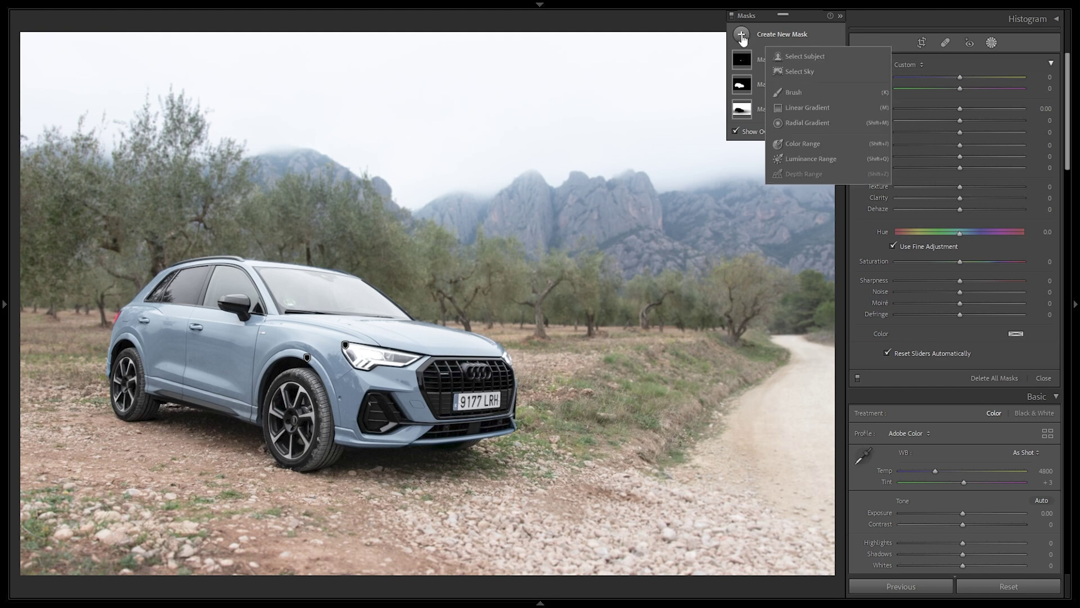
pyautogui.click(810, 108)
pyautogui.moveTo(599, 33); pyautogui.dragTo(549, 305)
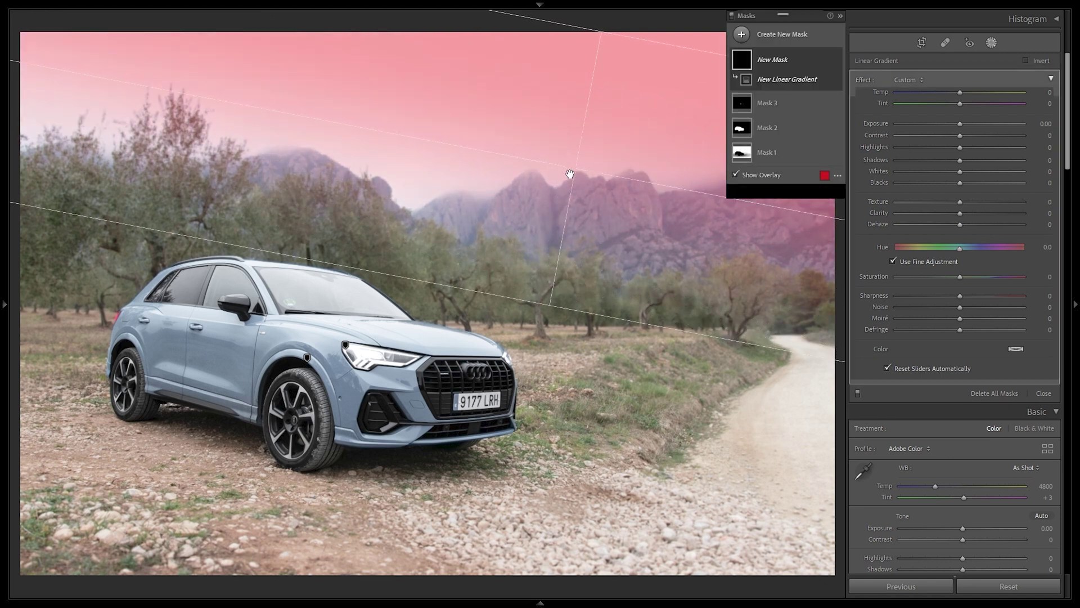
# Step: Reposition the linear gradient lower over the mountains and tighten its fade so it ends around the trees
pyautogui.moveTo(574, 168); pyautogui.dragTo(548, 222)
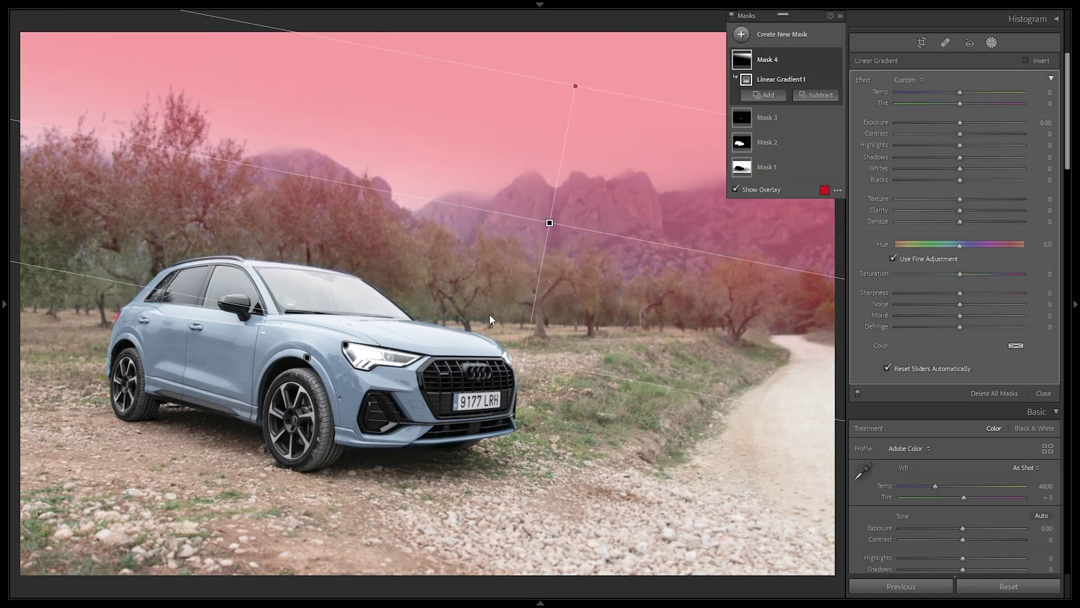
pyautogui.moveTo(523, 361); pyautogui.dragTo(542, 263)
pyautogui.moveTo(559, 169); pyautogui.dragTo(555, 199)
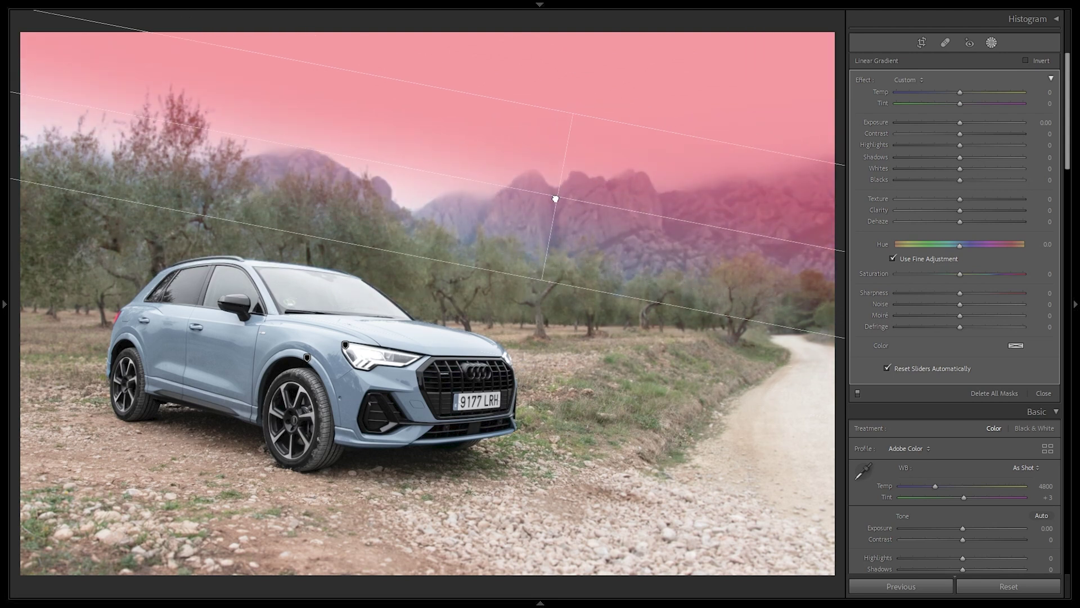
# Step: Set the sky gradient to Exposure -1.10, Highlights -54, Whites -21 and Blacks 5, lower its Saturation slightly, and close masking
pyautogui.moveTo(958, 124); pyautogui.dragTo(925, 145)
pyautogui.moveTo(959, 168); pyautogui.dragTo(946, 168)
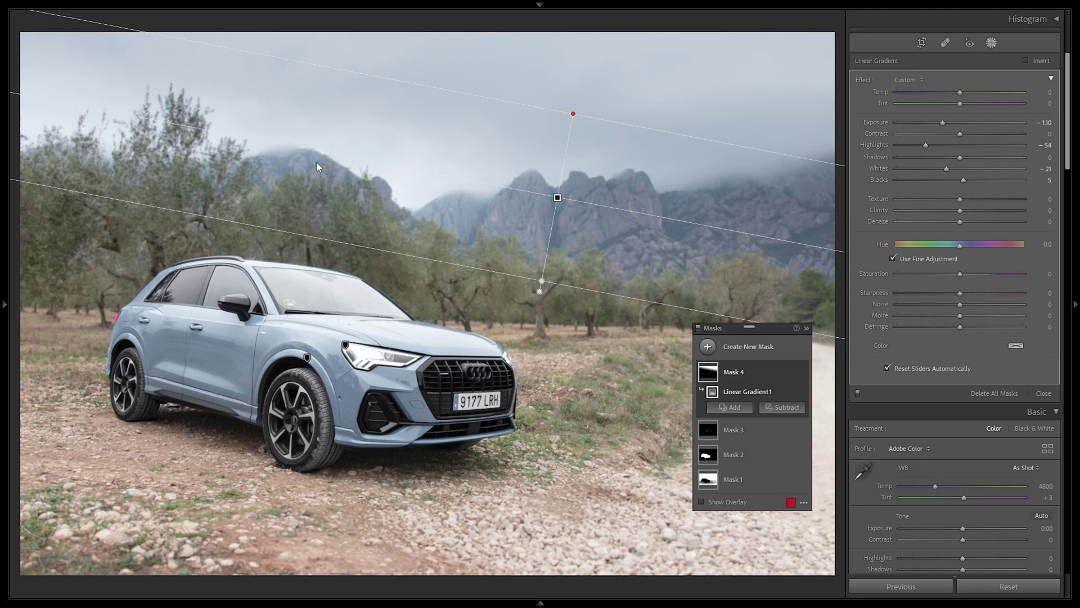
pyautogui.moveTo(960, 274); pyautogui.dragTo(952, 274)
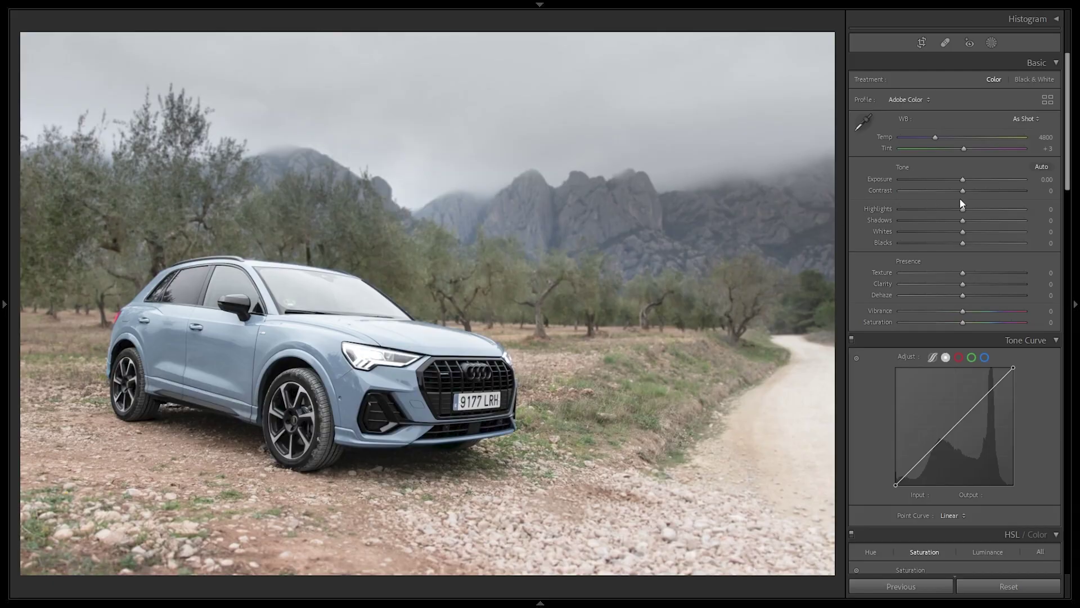
# Step: Set the whole photo's Exposure to -0.57 and shape the tone curve with points at input 54, output 66 and input 190, output 181
pyautogui.moveTo(962, 179); pyautogui.dragTo(958, 181)
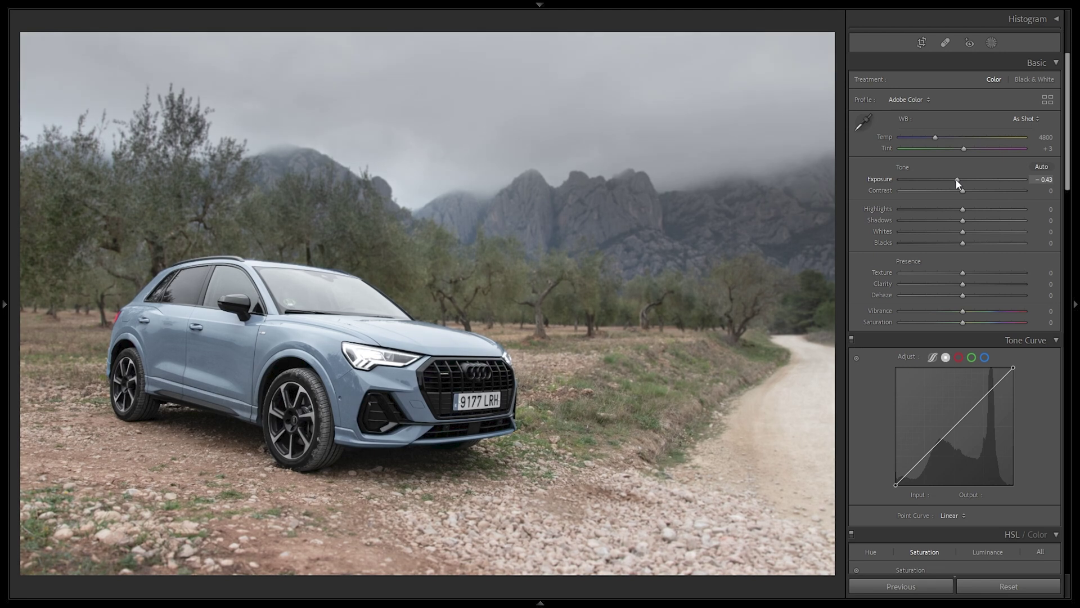
pyautogui.moveTo(958, 183); pyautogui.dragTo(954, 180)
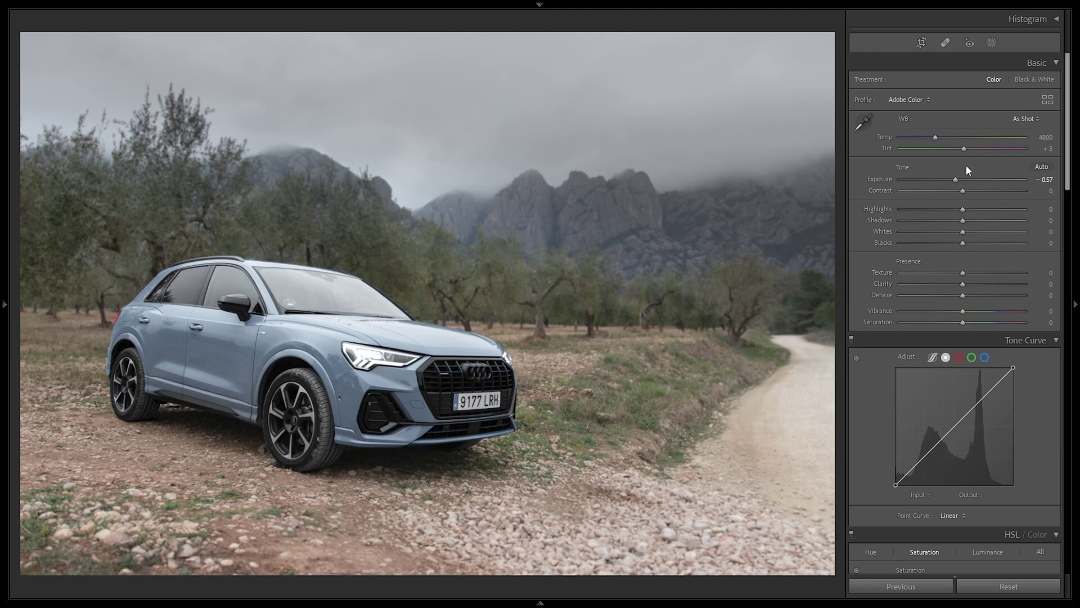
pyautogui.scroll(-3, 945, 277)
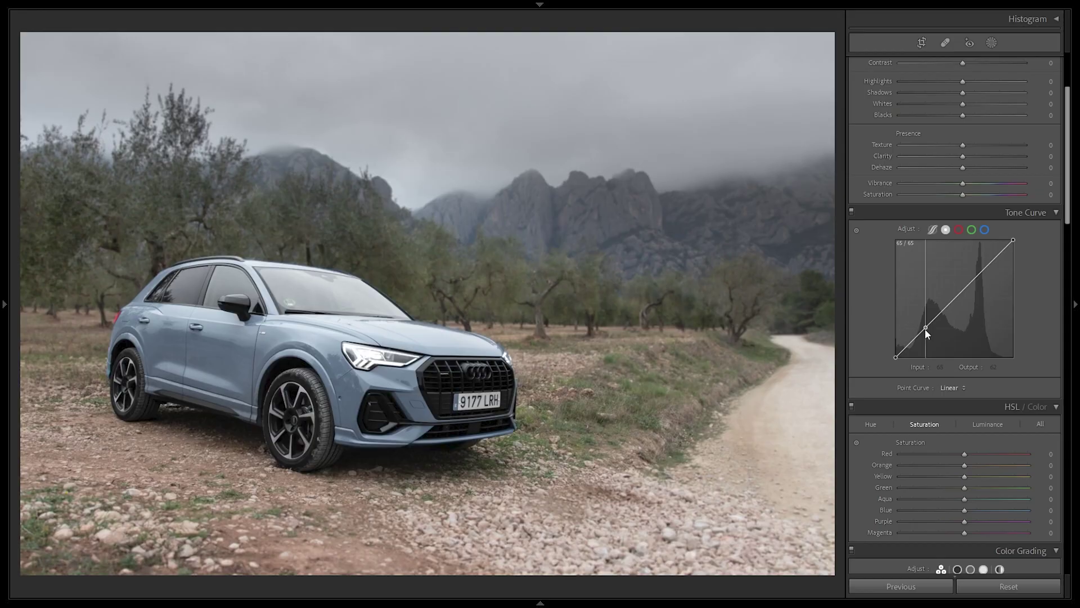
pyautogui.moveTo(925, 329); pyautogui.dragTo(927, 332)
pyautogui.moveTo(981, 288); pyautogui.dragTo(977, 274)
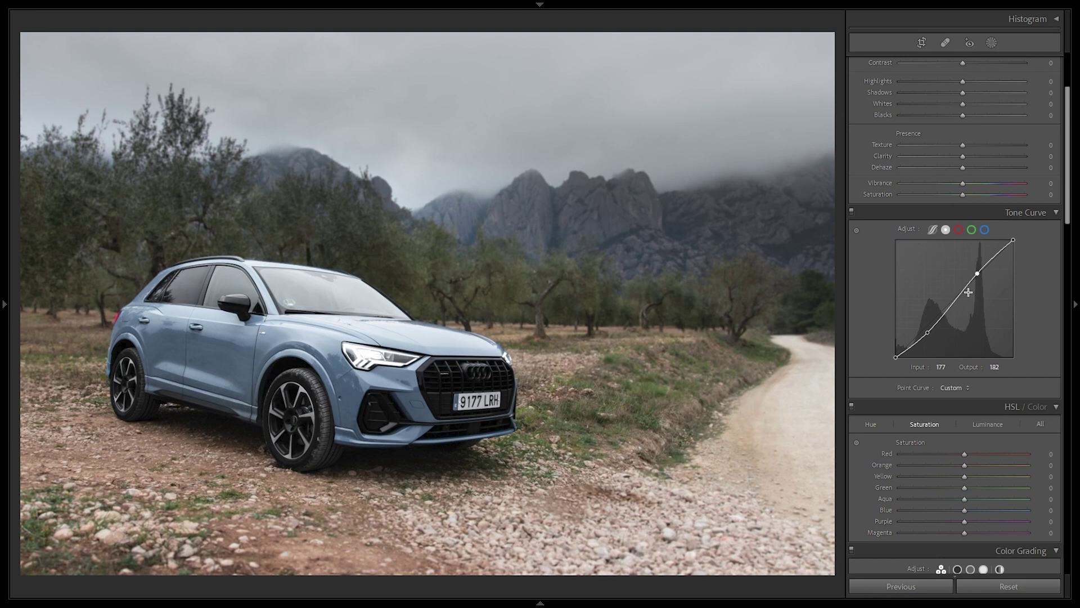
pyautogui.moveTo(926, 338); pyautogui.dragTo(922, 330)
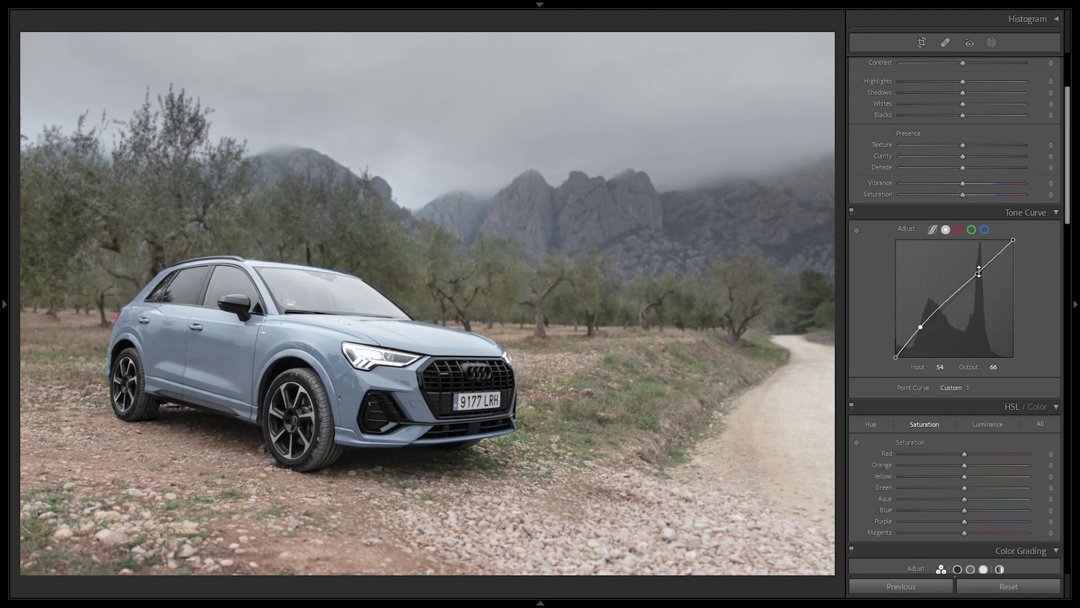
pyautogui.moveTo(977, 274); pyautogui.dragTo(984, 275)
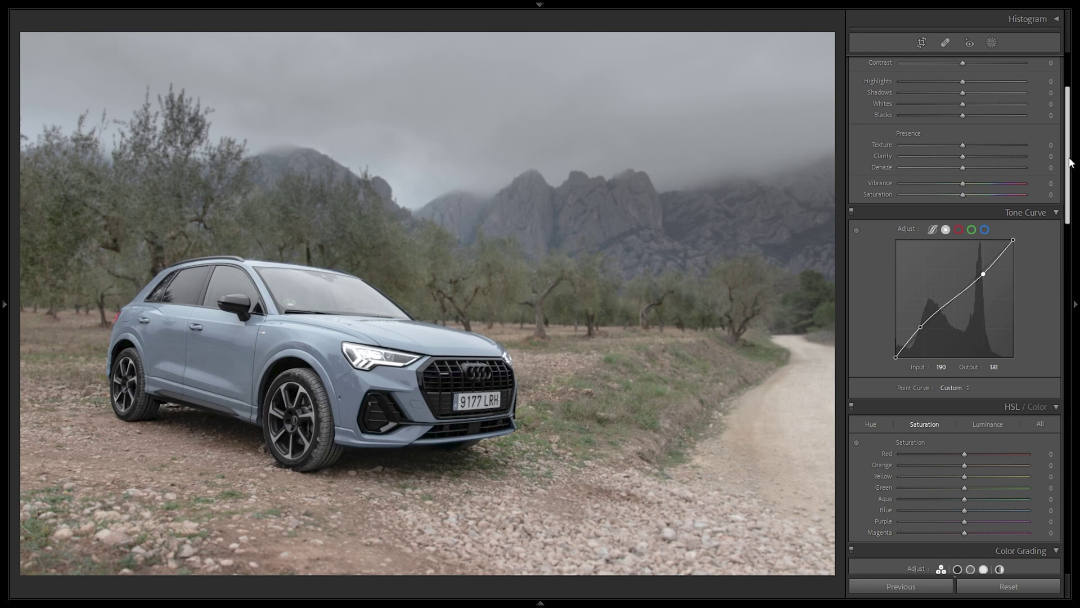
# Step: Set the global Blue saturation to -17, readjust the Saturation of the car's subject mask (Mask 2), and close masking
pyautogui.scroll(-5, 1068, 163)
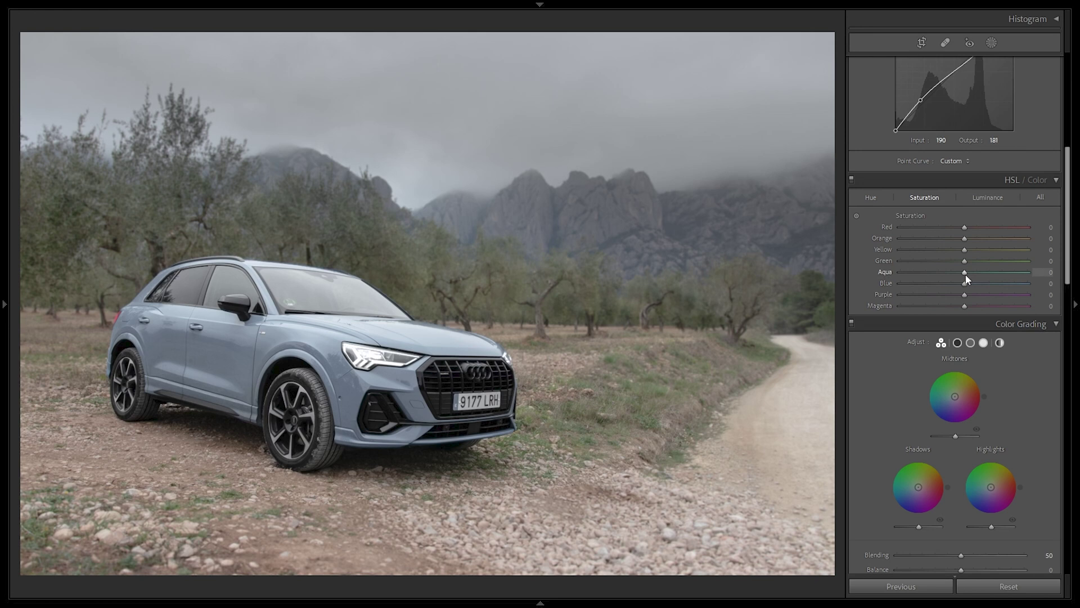
pyautogui.moveTo(968, 284)
pyautogui.mouseDown()
pyautogui.moveTo(935, 286)
pyautogui.moveTo(954, 280)
pyautogui.mouseUp()
pyautogui.scroll(10, 1058, 168)
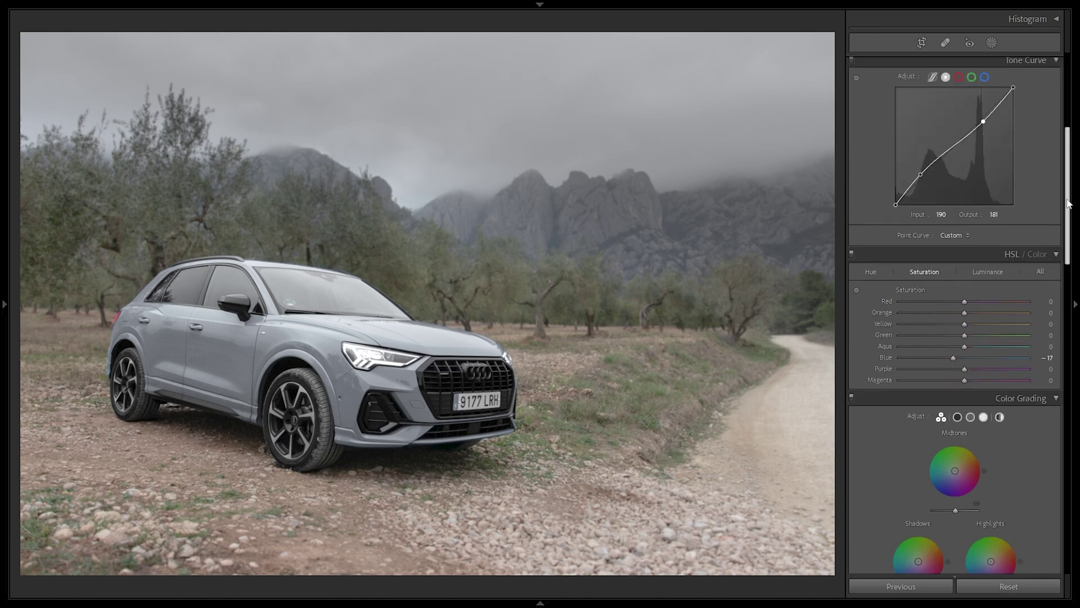
pyautogui.click(991, 42)
pyautogui.moveTo(802, 337)
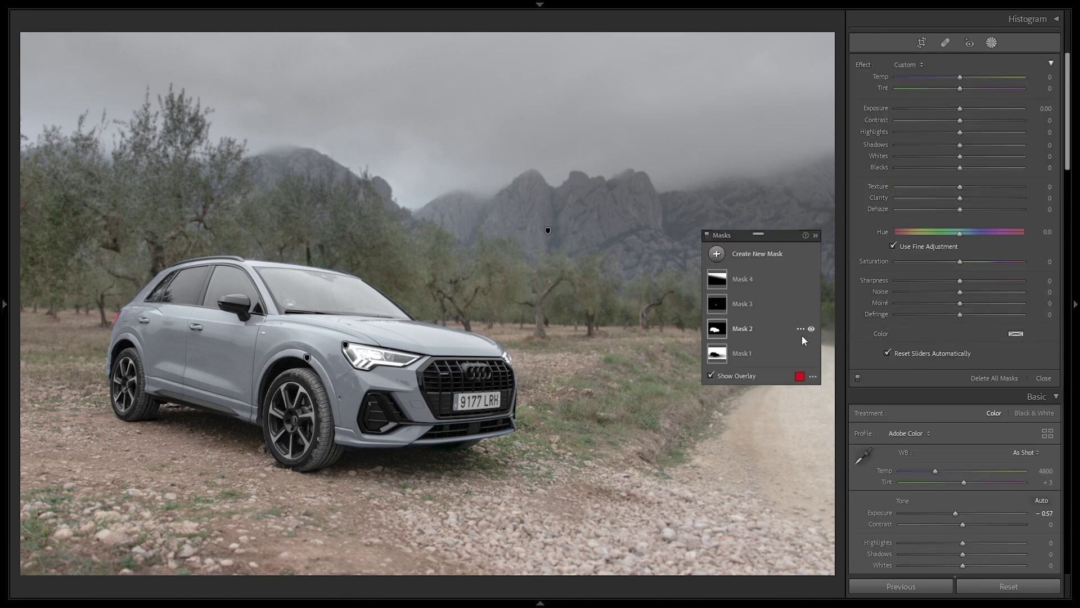
pyautogui.click(763, 330)
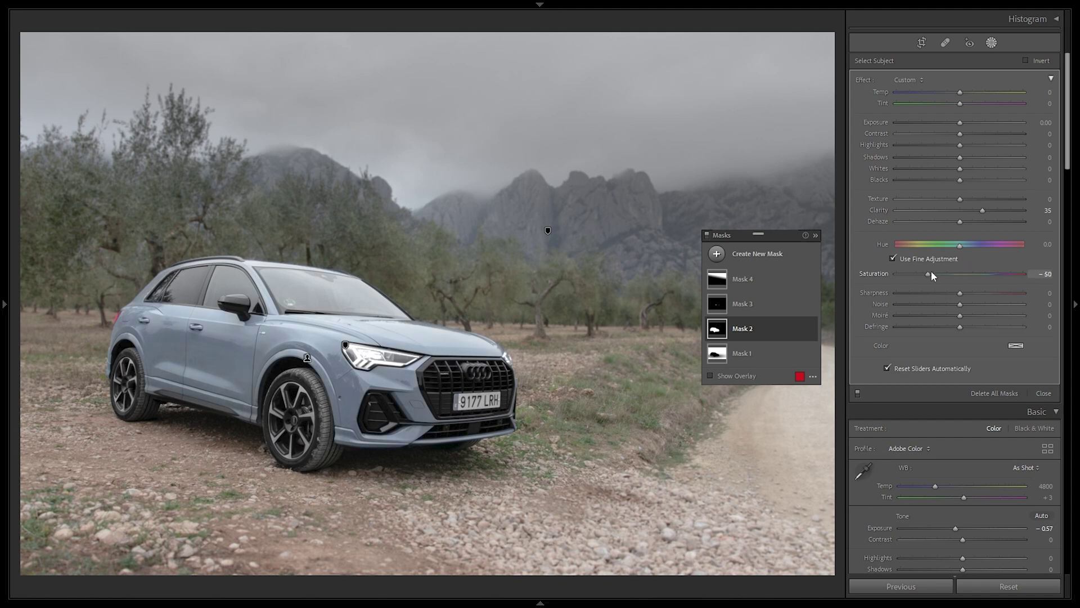
pyautogui.click(1043, 393)
# Step: Calibrate the primaries to Red Saturation +20, Green Hue -2, Green Saturation +19 and Blue Saturation +16, leaving Red Hue at its default
pyautogui.moveTo(1067, 163); pyautogui.dragTo(1070, 384)
pyautogui.scroll(-10, 1056, 435)
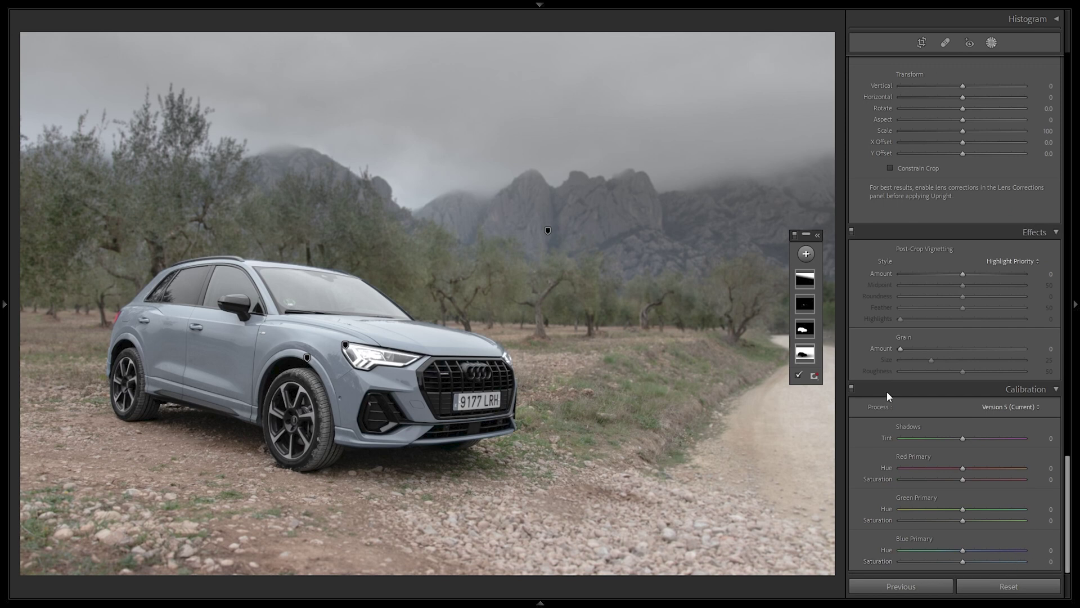
pyautogui.moveTo(963, 479)
pyautogui.mouseDown()
pyautogui.moveTo(916, 479)
pyautogui.moveTo(1070, 465)
pyautogui.moveTo(974, 479)
pyautogui.mouseUp()
pyautogui.moveTo(965, 522); pyautogui.dragTo(976, 521)
pyautogui.moveTo(969, 565); pyautogui.dragTo(974, 567)
pyautogui.moveTo(962, 509); pyautogui.dragTo(960, 509)
pyautogui.moveTo(968, 467); pyautogui.dragTo(988, 462)
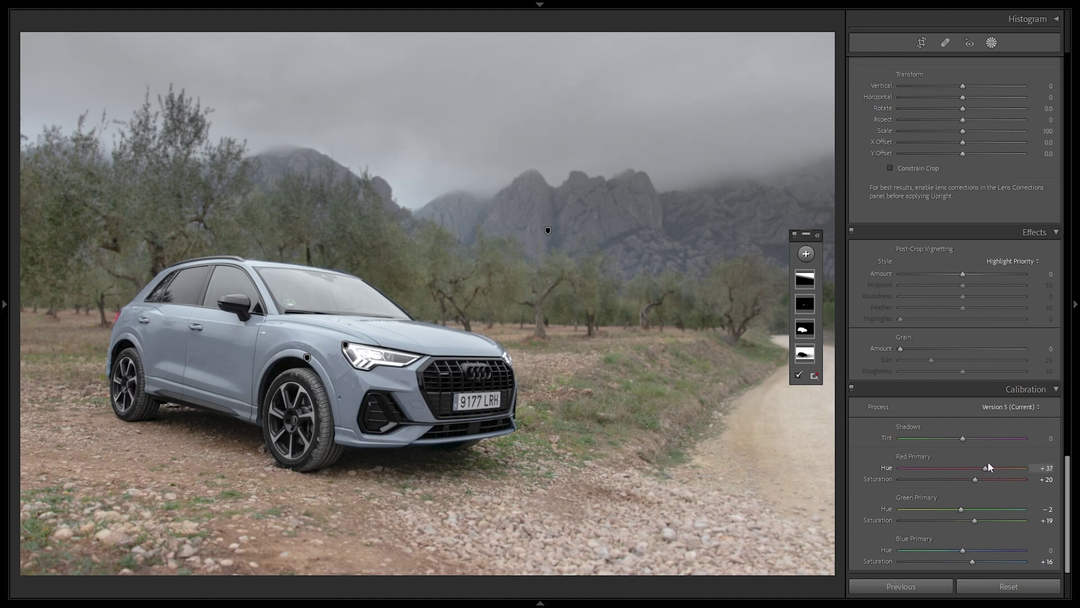
pyautogui.doubleClick(986, 466)
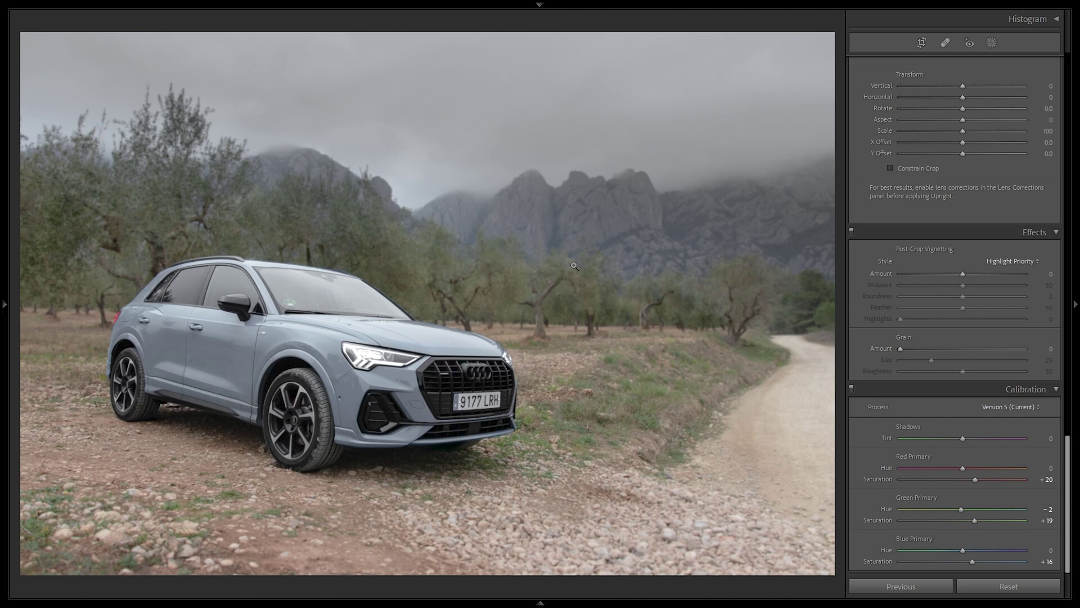
# Step: Cool the photo's white balance to a temperature of 4443
pyautogui.scroll(15, 990, 315)
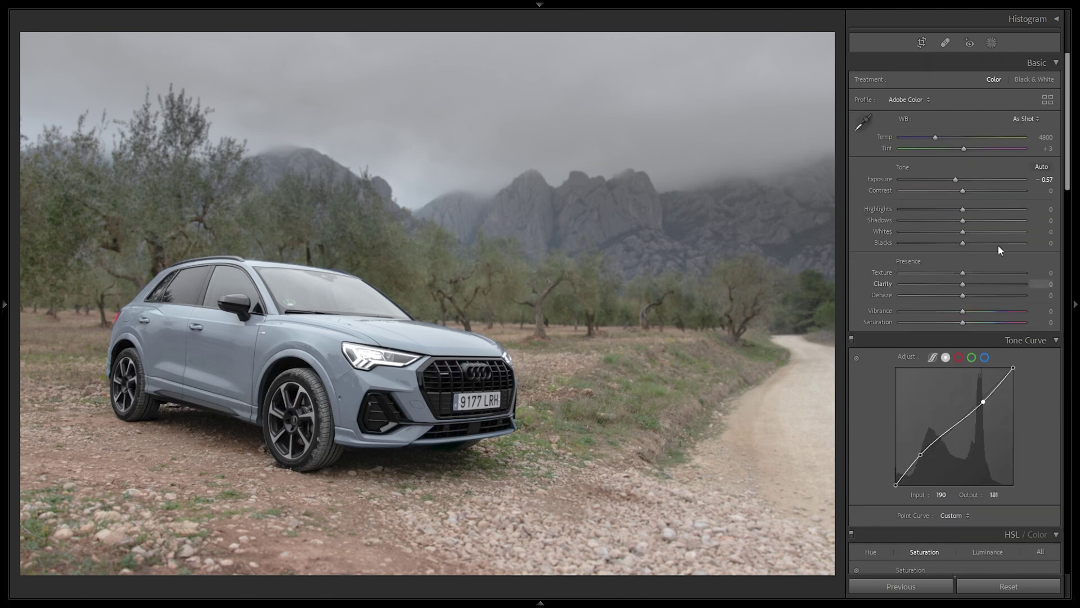
pyautogui.moveTo(936, 143); pyautogui.dragTo(930, 145)
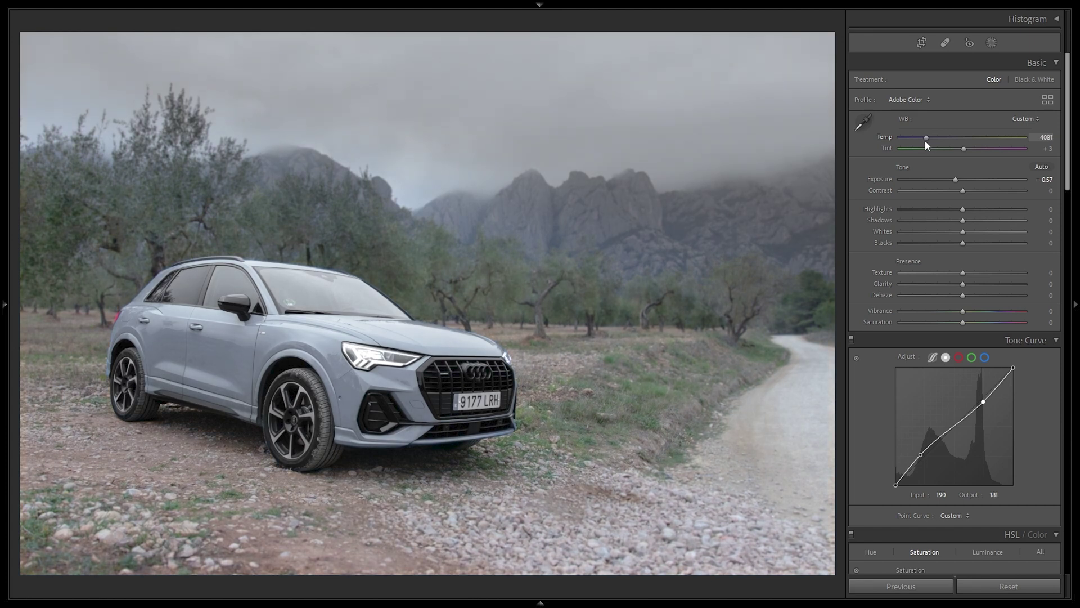
pyautogui.moveTo(925, 141); pyautogui.dragTo(930, 140)
# Step: Crop the photo to a 21 x 9 aspect ratio, shifting the frame down so the whole car and foreground fit
pyautogui.click(922, 43)
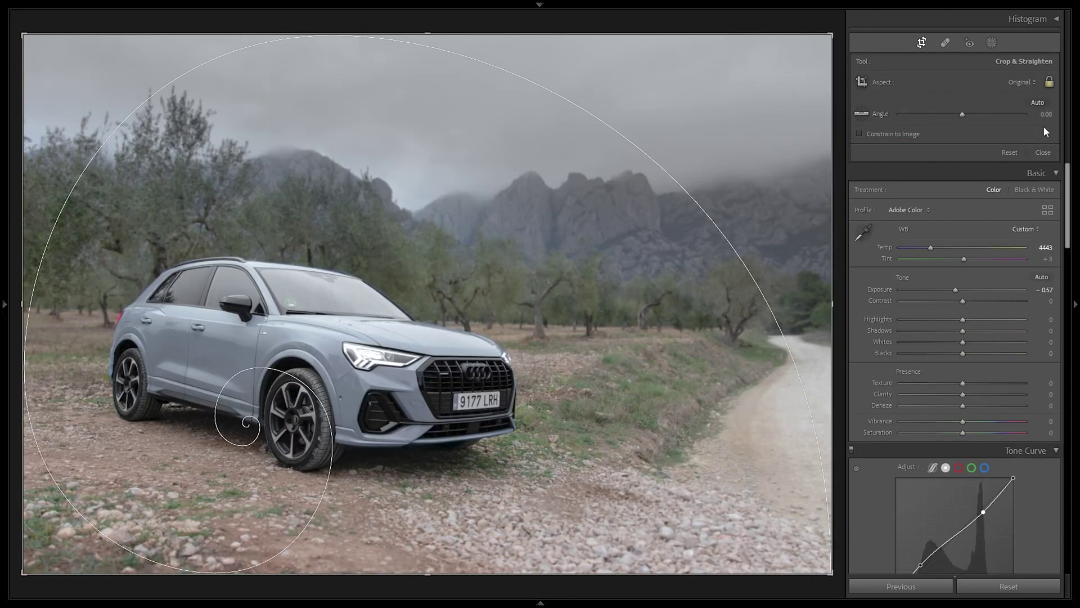
pyautogui.click(1022, 81)
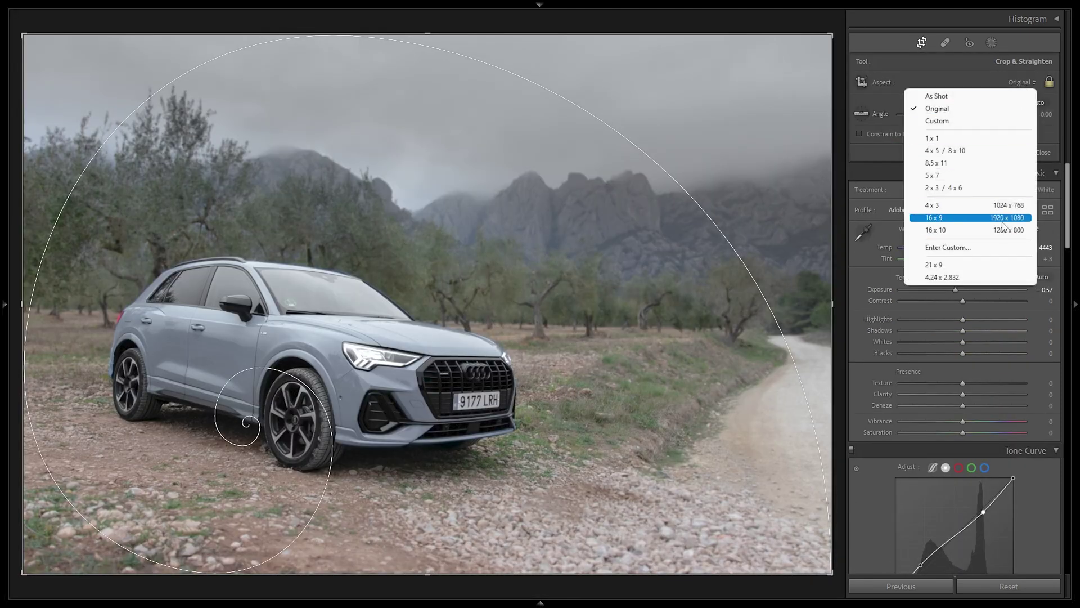
pyautogui.click(991, 264)
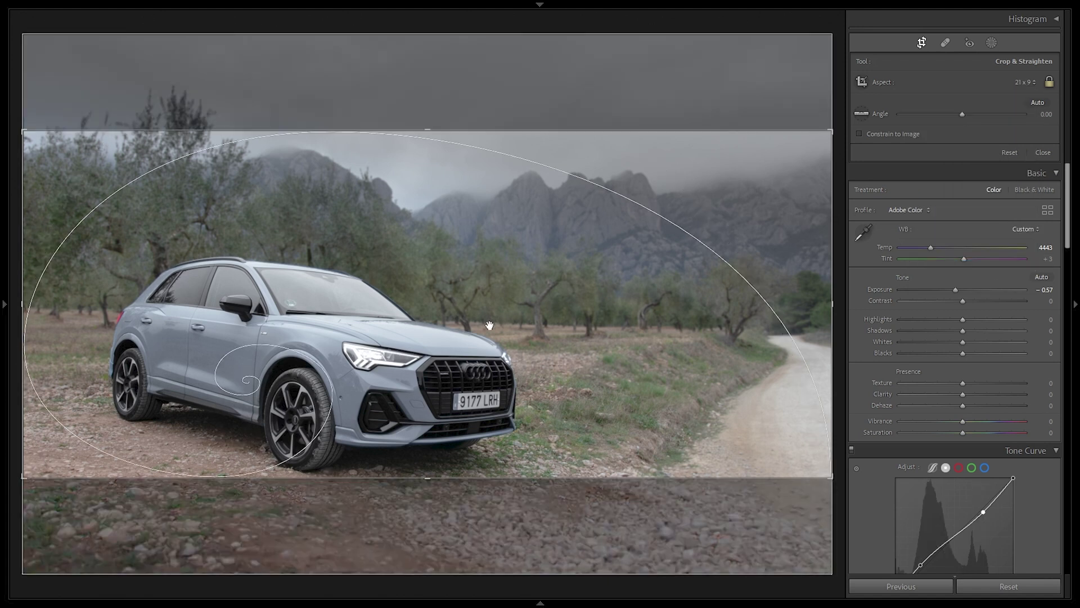
pyautogui.moveTo(491, 307); pyautogui.dragTo(390, 253)
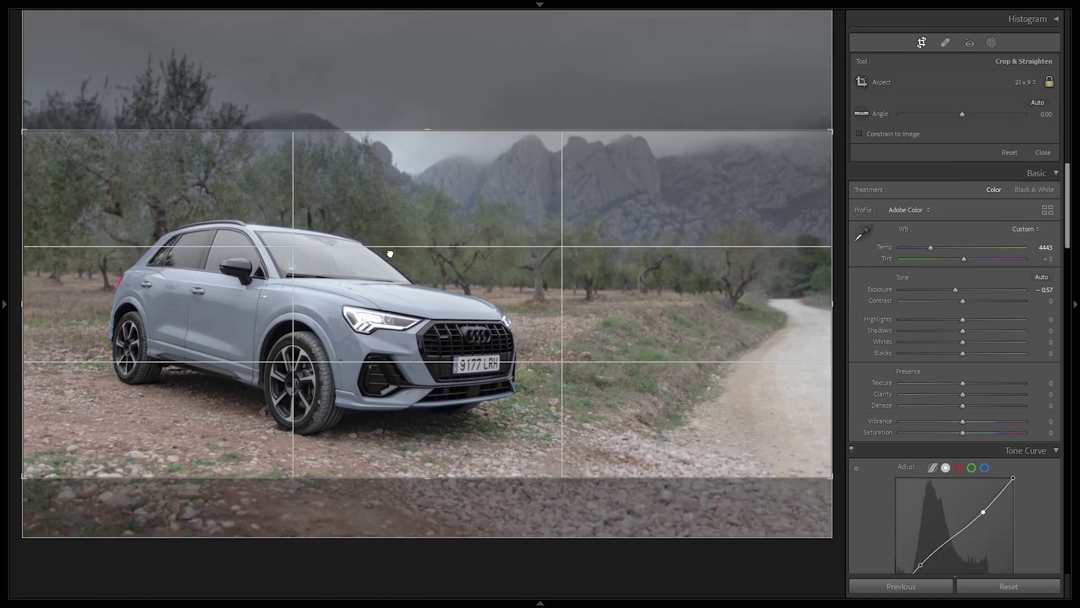
pyautogui.doubleClick(406, 310)
# Step: Compare the before and after versions of the photo and open it for further editing in Photoshop
pyautogui.hotkey('alt', 'y')
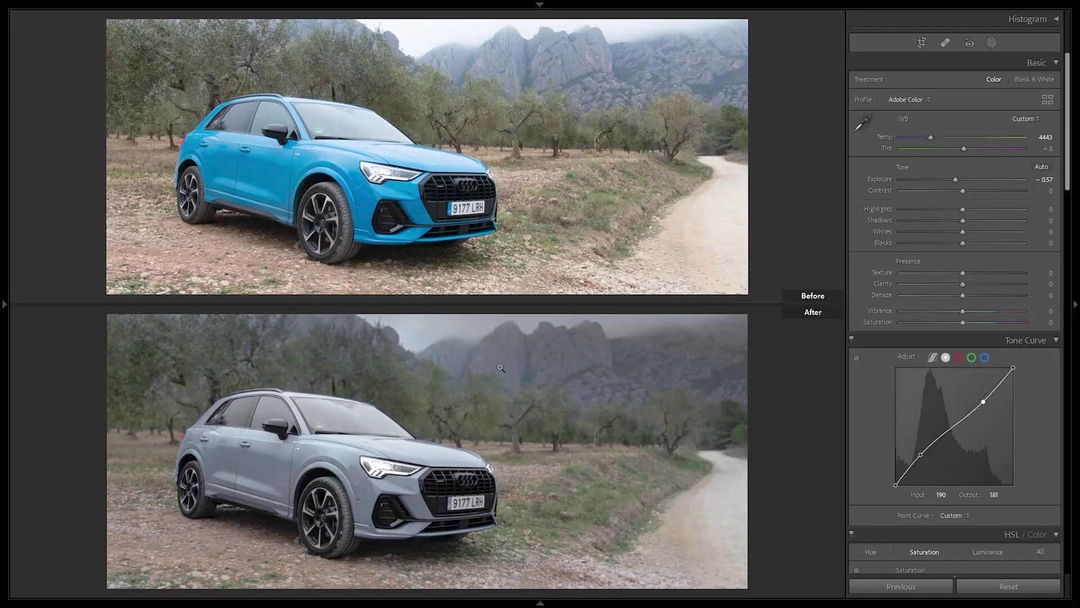
pyautogui.rightClick(494, 375)
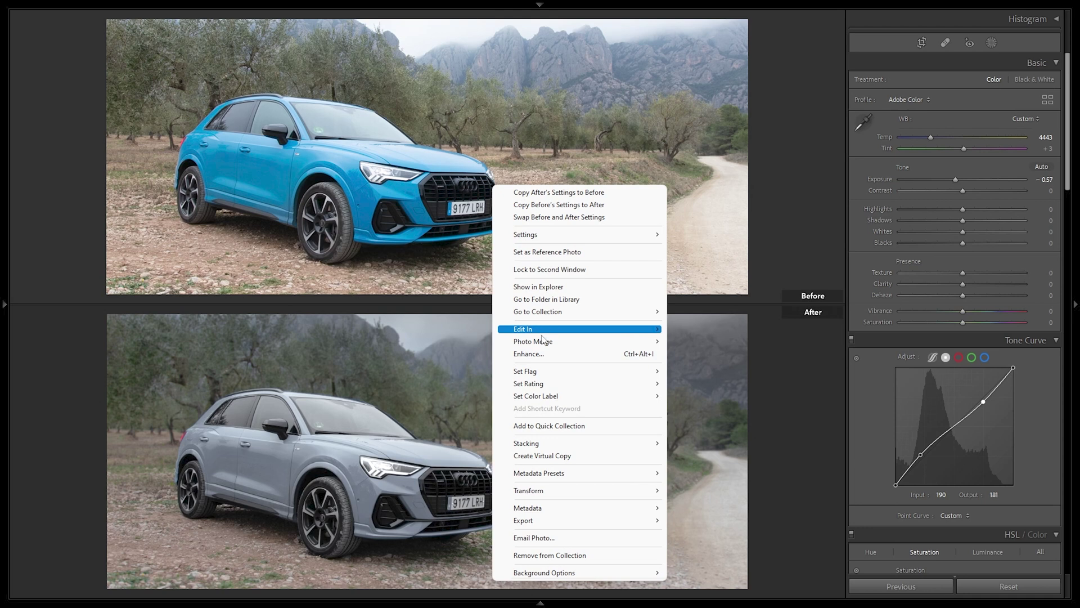
pyautogui.moveTo(563, 328)
pyautogui.click(715, 330)
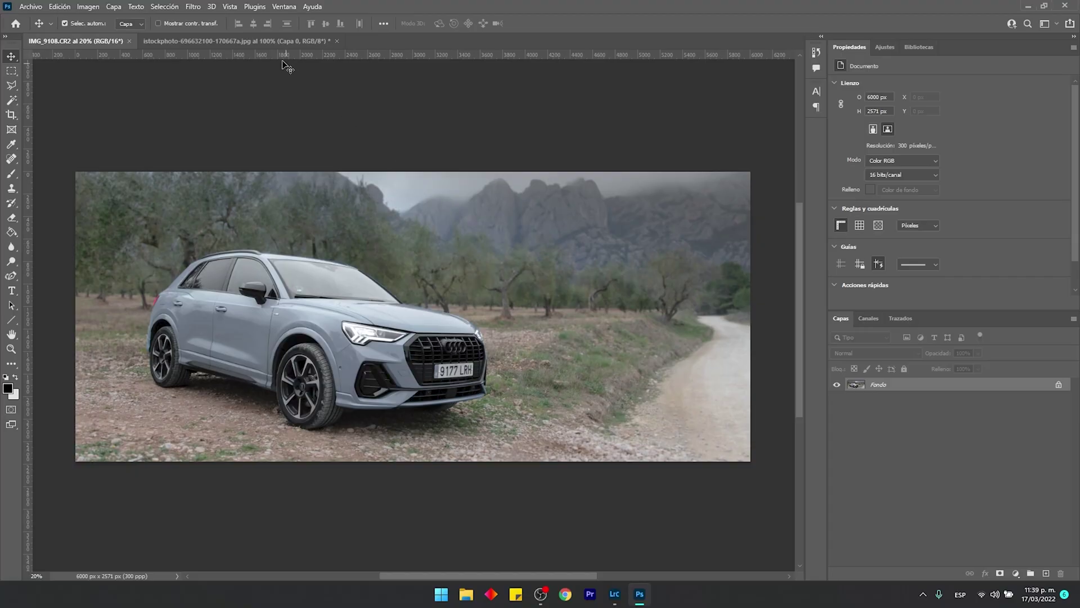
# Step: Copy the light flare image into the IMG_9108.CR2 document over the headlight, accepting the bit-depth and color profile conversion
pyautogui.click(265, 40)
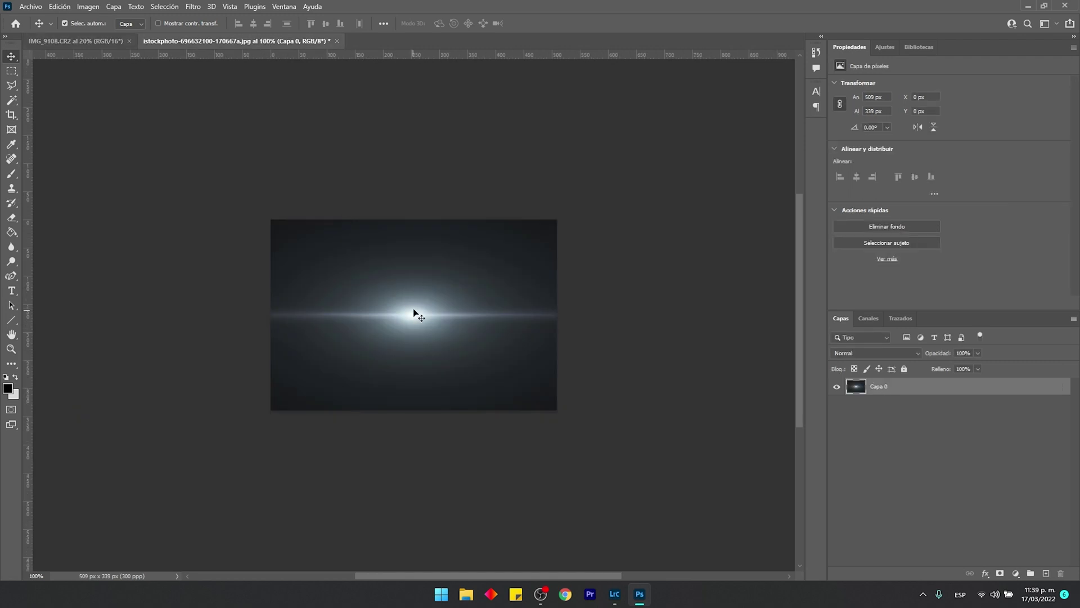
pyautogui.moveTo(392, 308); pyautogui.dragTo(370, 338)
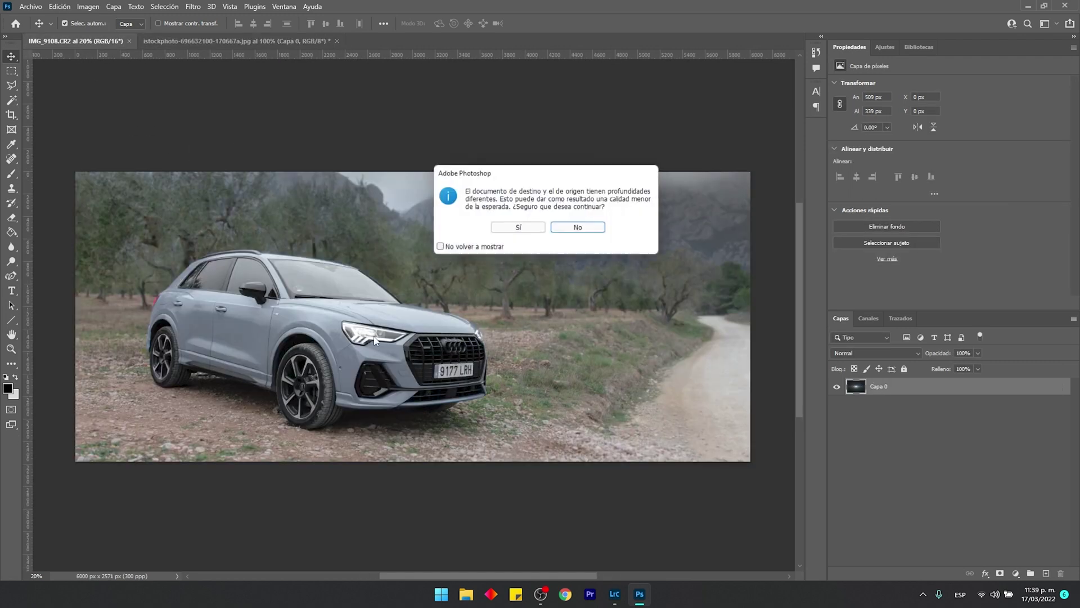
pyautogui.click(514, 226)
pyautogui.click(588, 262)
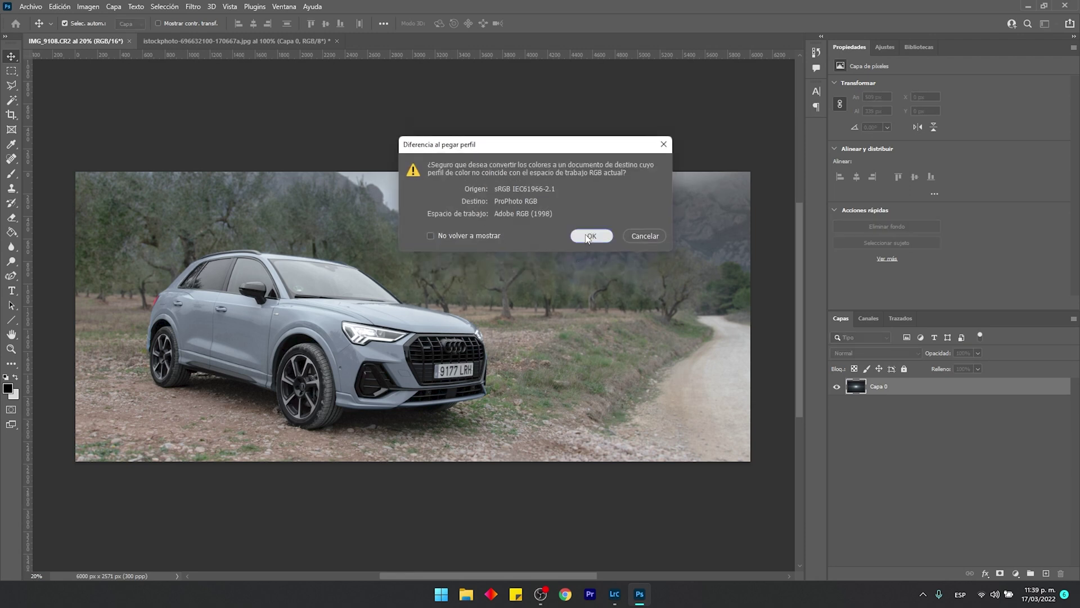
pyautogui.click(590, 236)
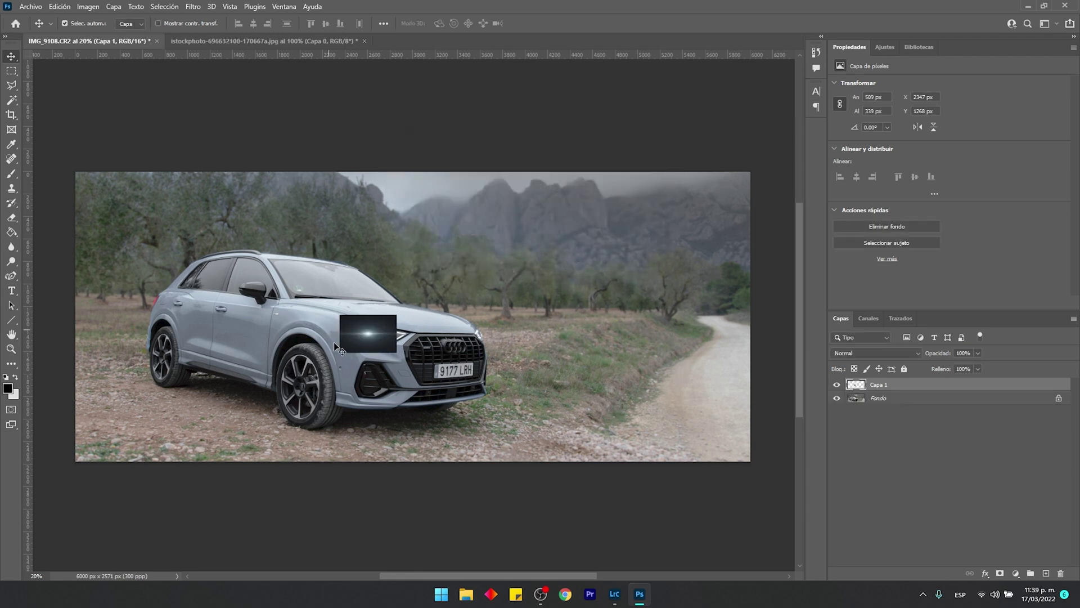
# Step: Stretch the flare layer non-proportionally to 6261 x 1013 px and center its glow on the car's near headlight
pyautogui.hotkey('ctrl', 't')
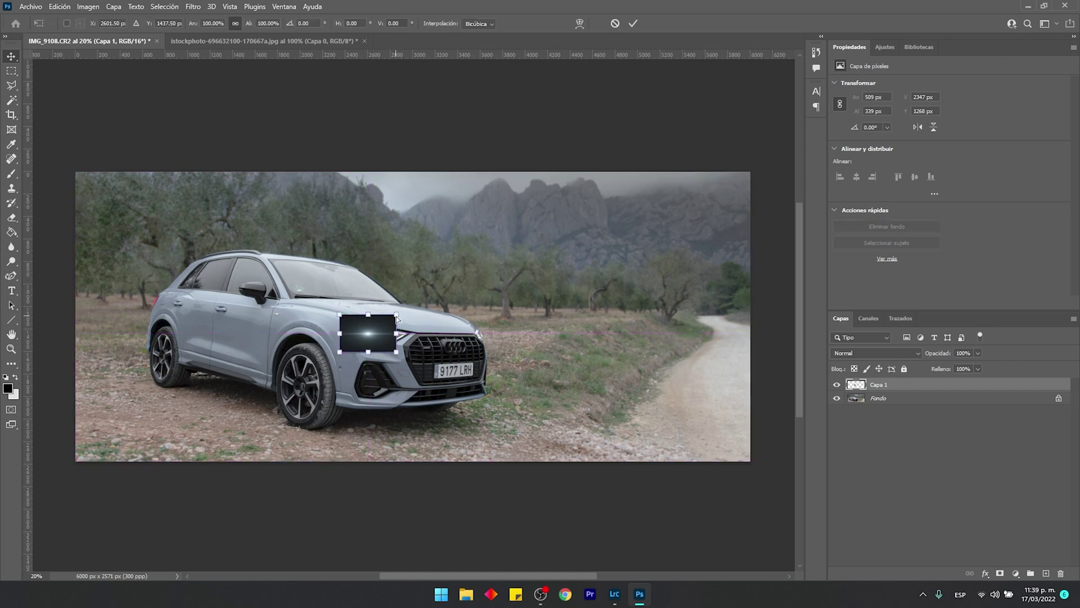
pyautogui.press('Return')
pyautogui.hotkey('ctrl', 't')
pyautogui.moveTo(397, 333); pyautogui.dragTo(799, 383)
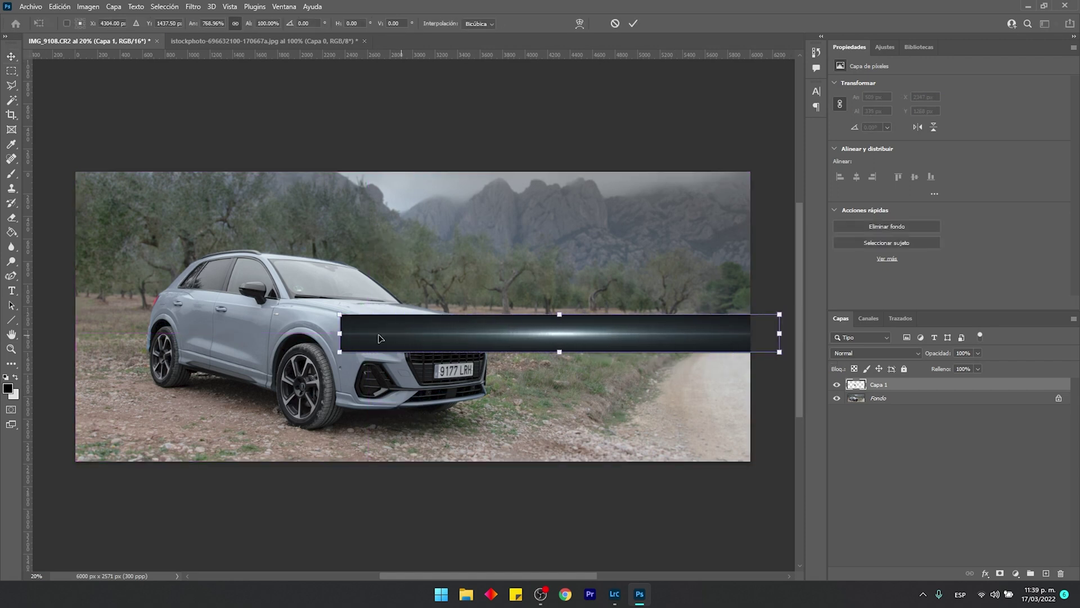
pyautogui.moveTo(340, 333); pyautogui.dragTo(75, 333)
pyautogui.moveTo(428, 308); pyautogui.dragTo(429, 264)
pyautogui.moveTo(484, 323); pyautogui.dragTo(439, 332)
pyautogui.press('Return')
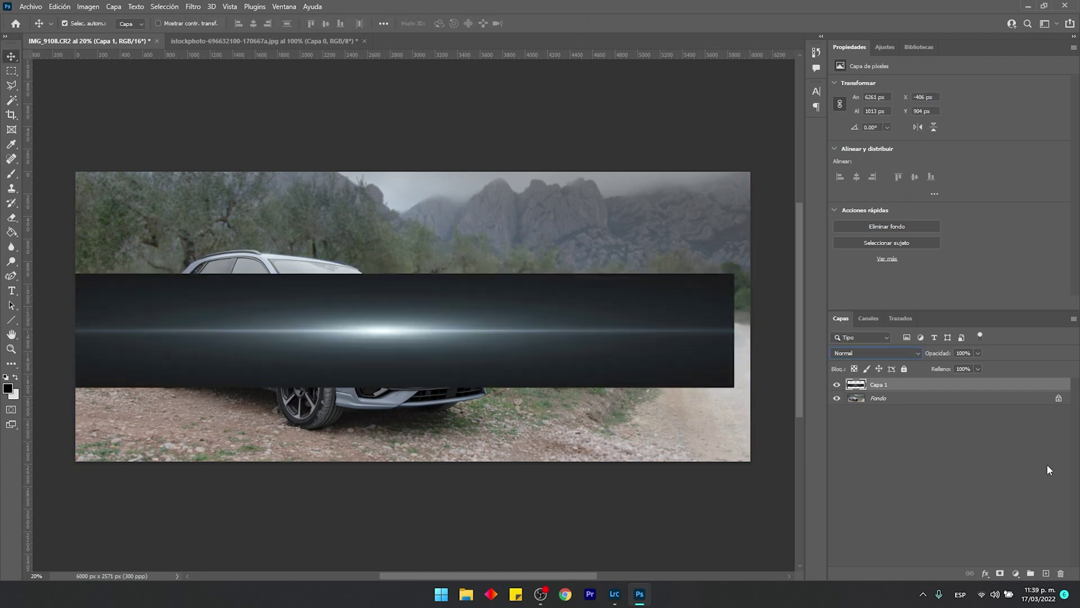
# Step: Set the flare layer's blend mode to Aclarar (Lighten)
pyautogui.click(915, 354)
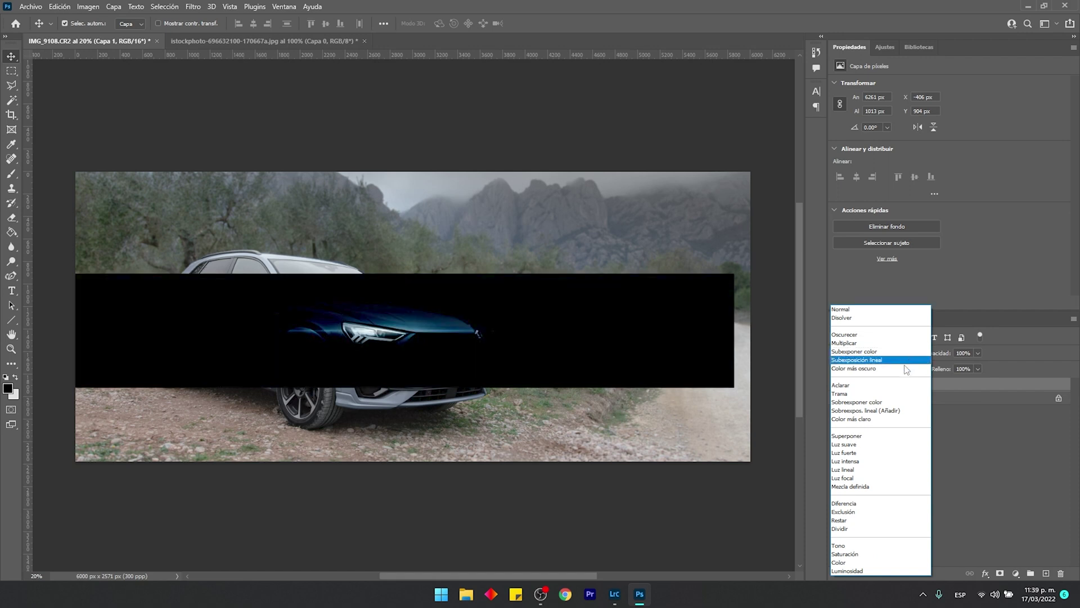
pyautogui.click(881, 388)
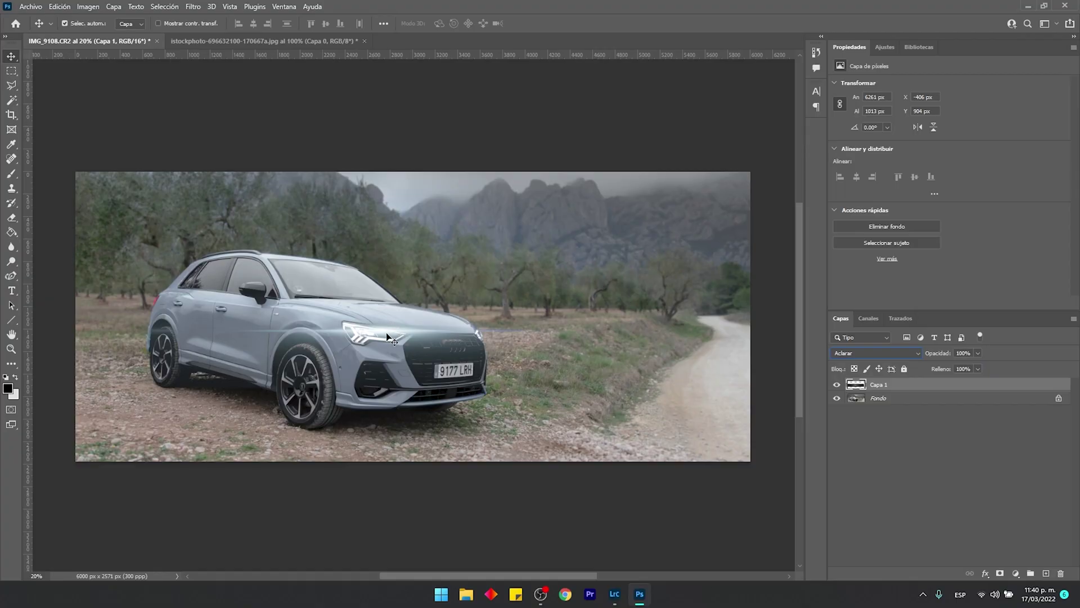
# Step: Reposition the flare layer so its glow sits on the near headlight and lower the layer's opacity to 57%
pyautogui.moveTo(384, 335); pyautogui.dragTo(370, 338)
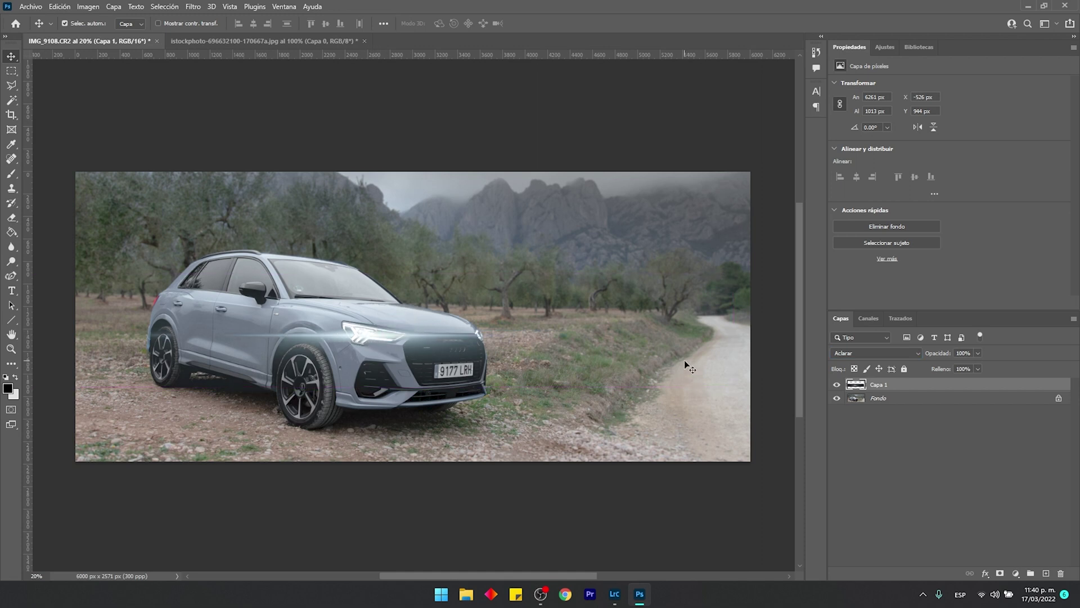
pyautogui.click(978, 353)
pyautogui.click(966, 366)
pyautogui.moveTo(961, 368); pyautogui.dragTo(956, 368)
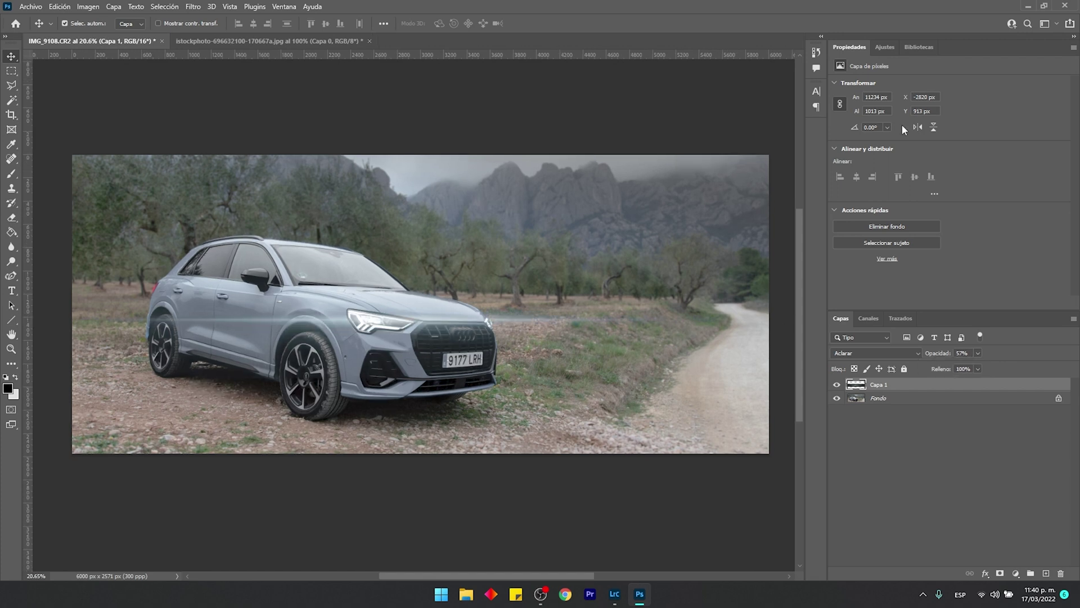
# Step: Add a Tono/saturación (Hue/Saturation) adjustment with saturation -46 and clip it to the flare layer
pyautogui.click(885, 47)
pyautogui.click(852, 87)
pyautogui.moveTo(936, 148); pyautogui.dragTo(897, 150)
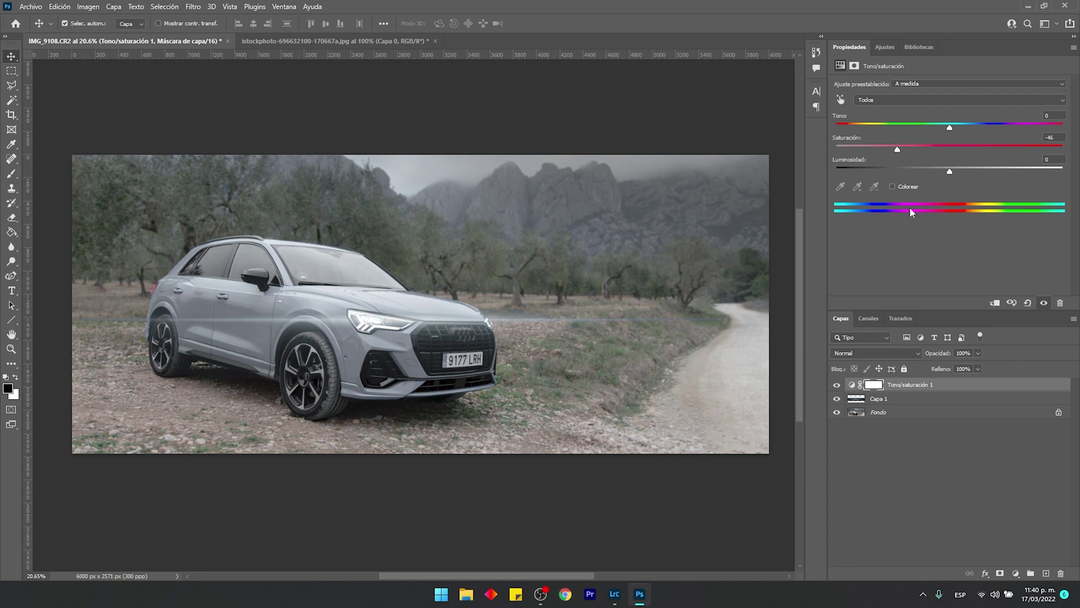
pyautogui.click(995, 304)
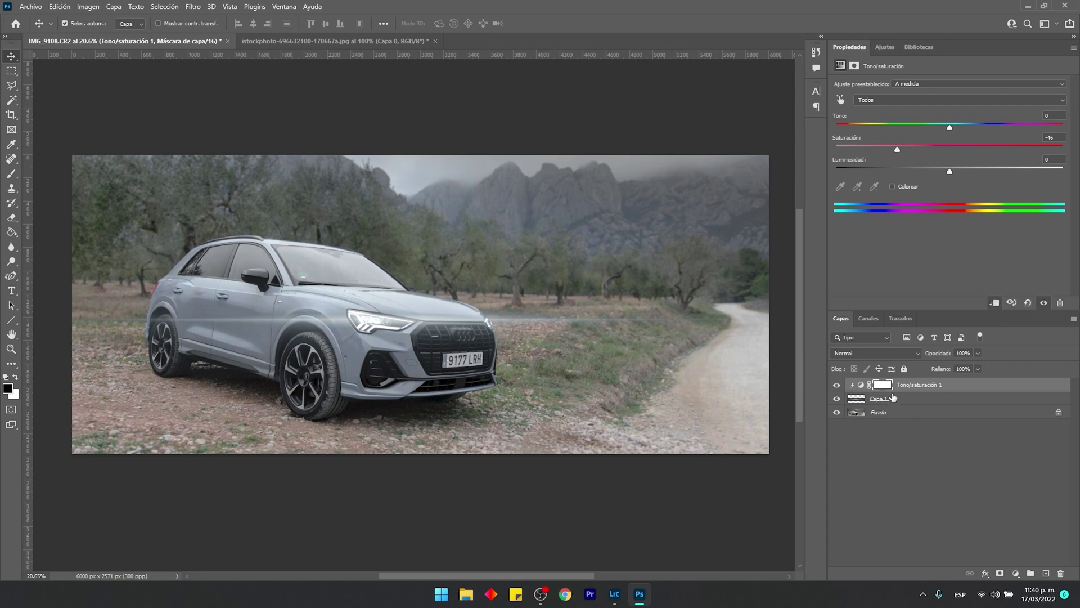
# Step: Stretch the flare layer vertically to 1658 px high over the near headlight and save the document
pyautogui.click(337, 310)
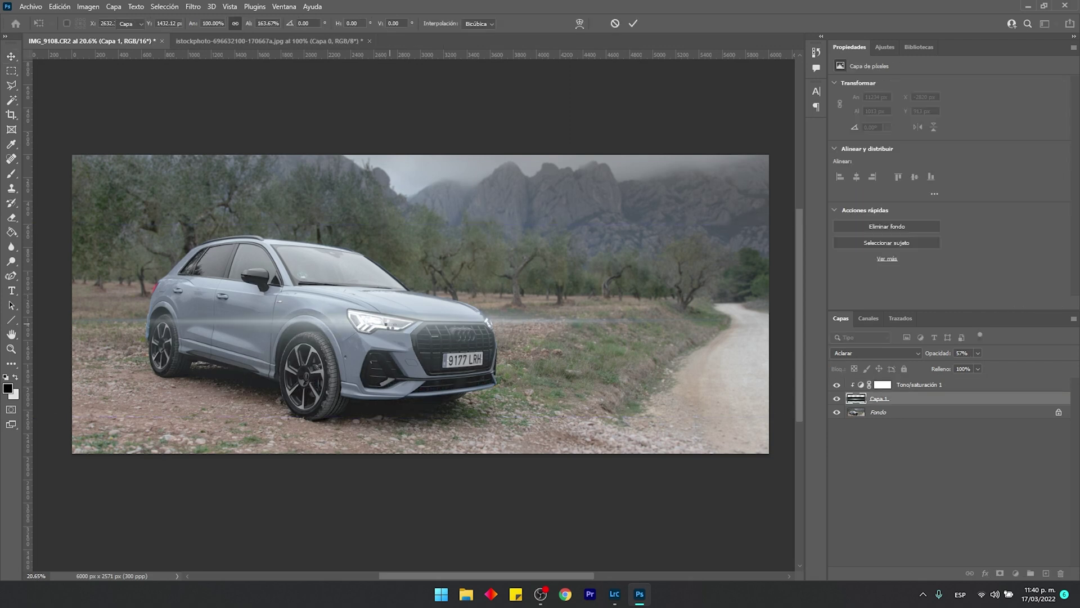
pyautogui.moveTo(392, 327); pyautogui.dragTo(392, 328)
pyautogui.hotkey('ctrl', 's')
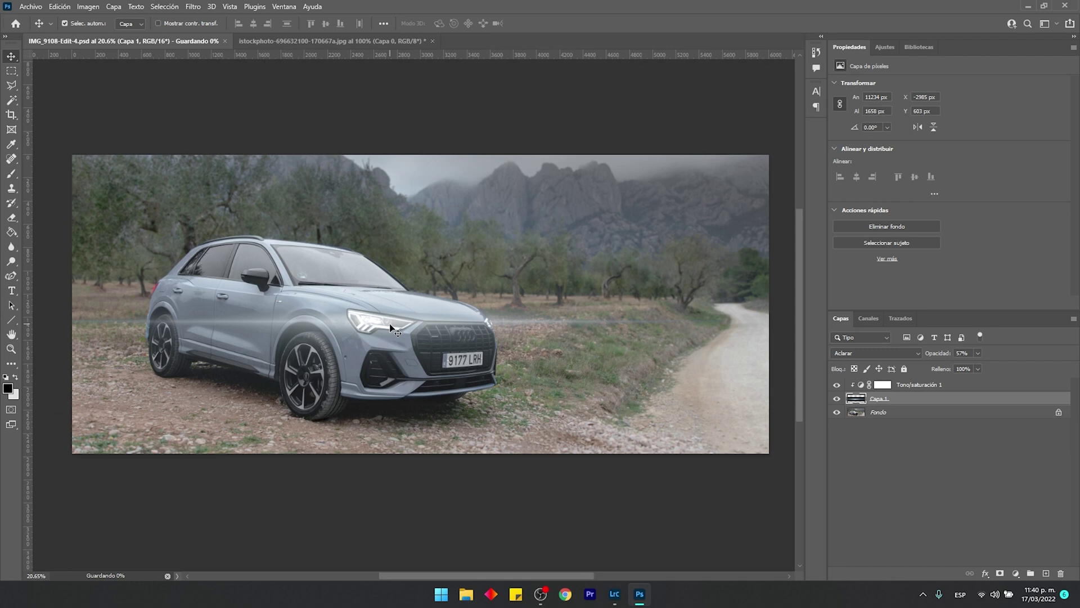